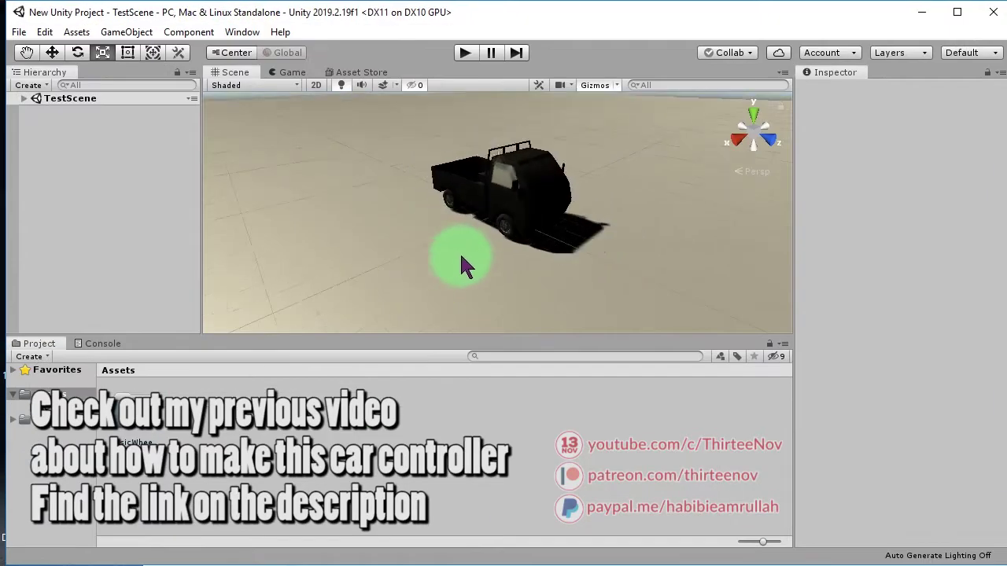
# Step: Leave the File Explorer folder holding truckengine.mp3 and return to the Unity truck scene
pyautogui.scroll(-5, 464, 265)
# Step: Add a cube, scale it up about 6 times and move it onto the ground plane
pyautogui.rightClick(139, 155)
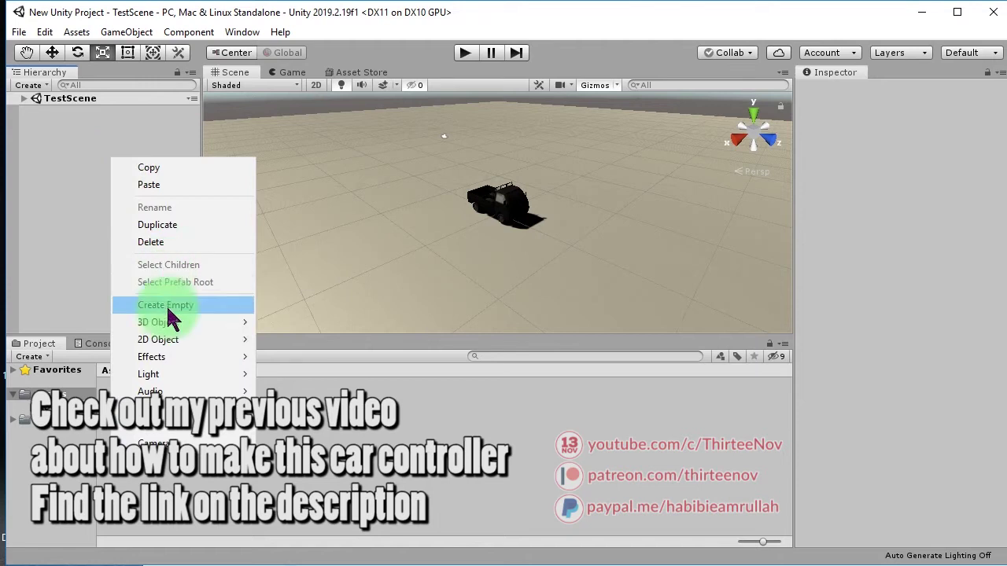
pyautogui.click(283, 325)
pyautogui.moveTo(488, 211); pyautogui.dragTo(562, 117)
pyautogui.click(52, 52)
pyautogui.moveTo(508, 208); pyautogui.dragTo(743, 285)
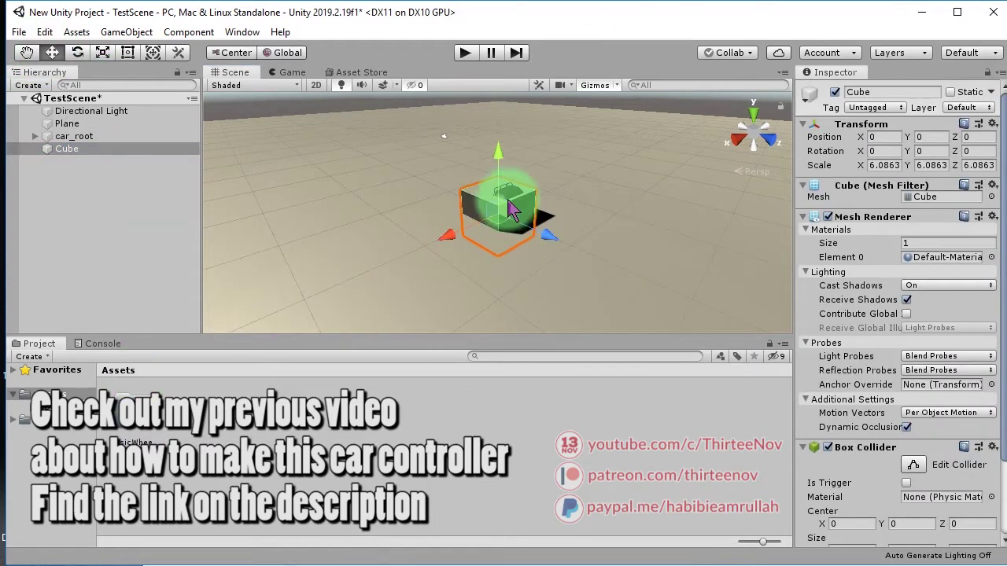
# Step: Duplicate the cube into more obstacles around the truck, then start the game
pyautogui.hotkey('ctrl', 'd')
pyautogui.moveTo(586, 217)
pyautogui.mouseDown()
pyautogui.moveTo(330, 244)
pyautogui.moveTo(477, 325)
pyautogui.moveTo(490, 171)
pyautogui.moveTo(704, 287)
pyautogui.mouseUp()
pyautogui.hotkey('ctrl', 'd')
pyautogui.hotkey('ctrl', 'd')
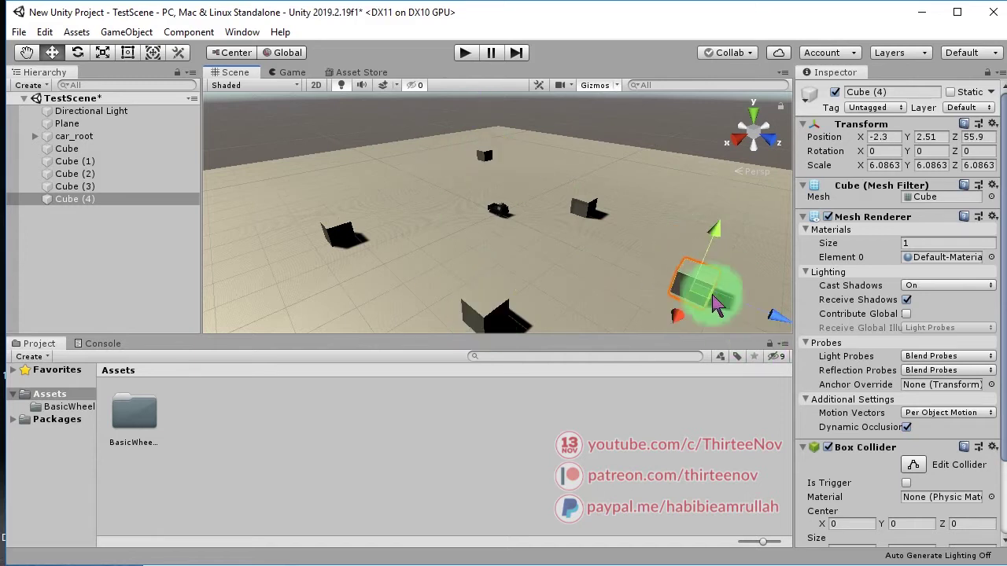
pyautogui.click(466, 55)
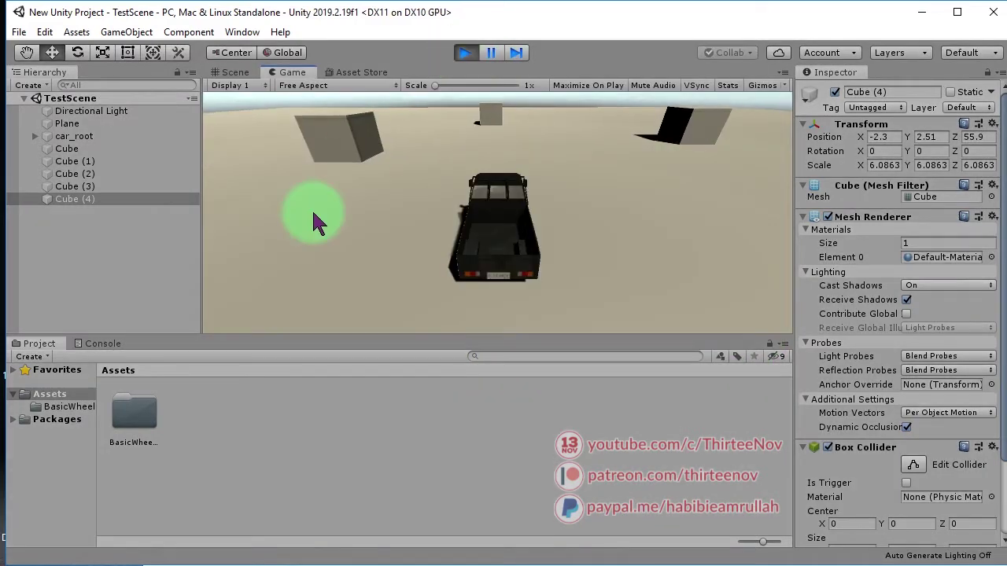
# Step: Test-drive the truck, raise car_root's Max Motor Torque to 800 while playing, then stop
pyautogui.press('Up')
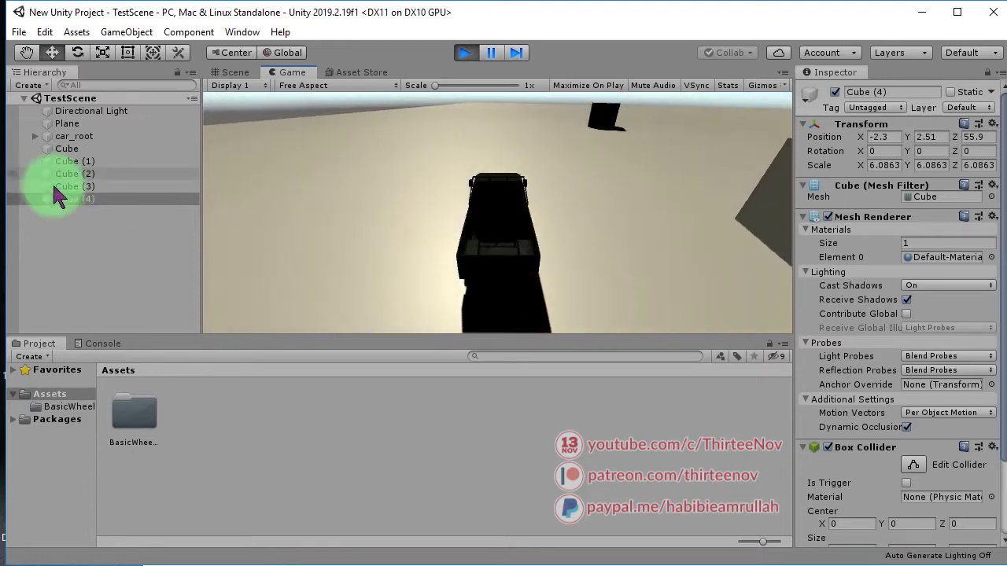
pyautogui.click(74, 136)
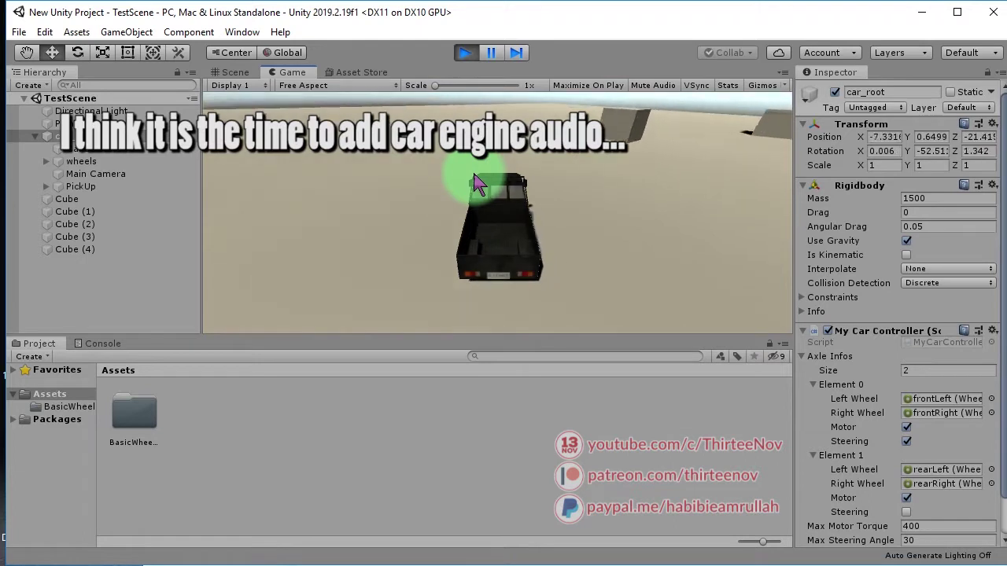
pyautogui.click(804, 531)
pyautogui.write('800')
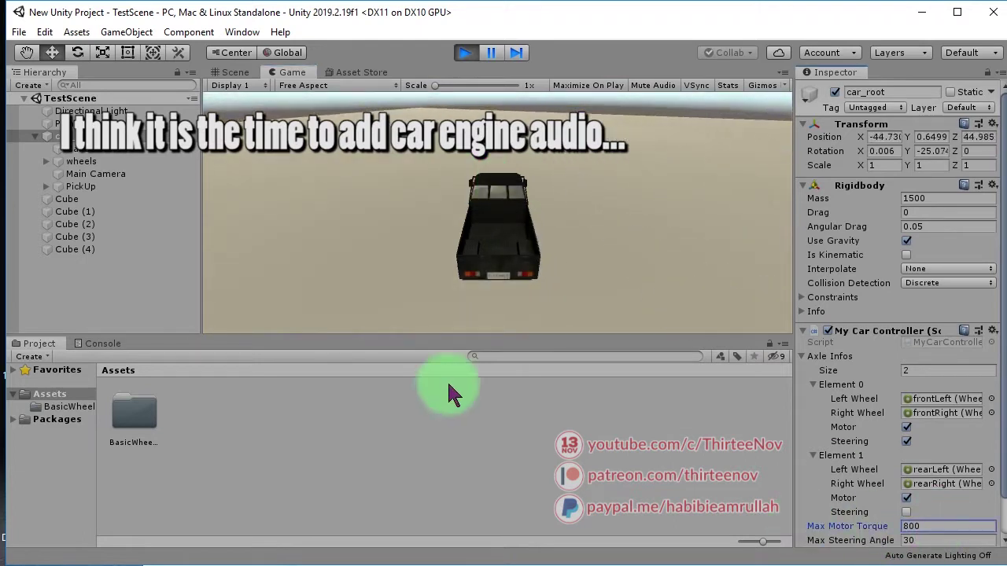
pyautogui.press('Return')
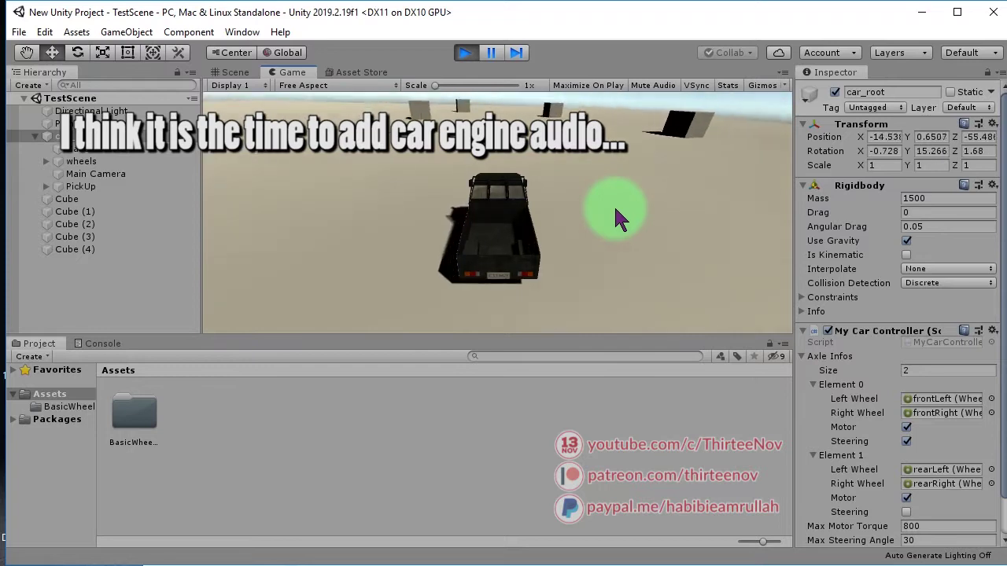
pyautogui.click(472, 53)
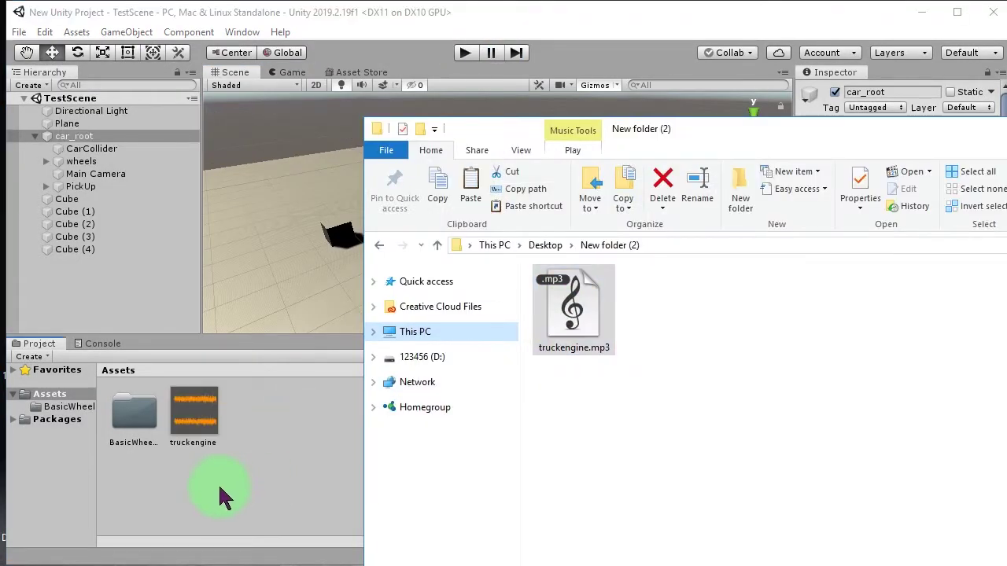
# Step: Place the truckengine clip in the BasicWheelColliderCarSetup folder, then select and frame car_root
pyautogui.click(220, 492)
pyautogui.doubleClick(149, 410)
pyautogui.click(113, 370)
pyautogui.click(134, 410)
pyautogui.doubleClick(134, 410)
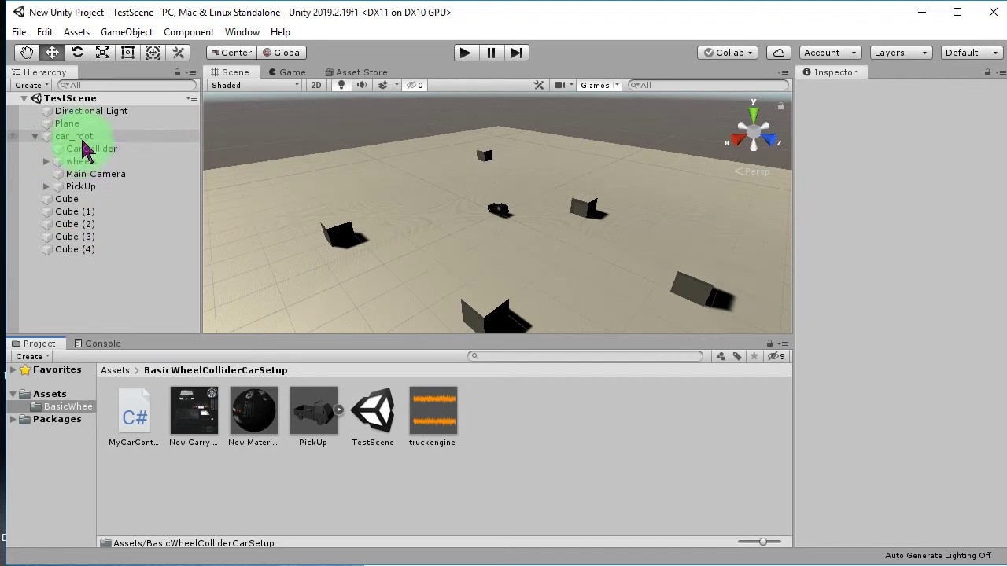
pyautogui.doubleClick(82, 139)
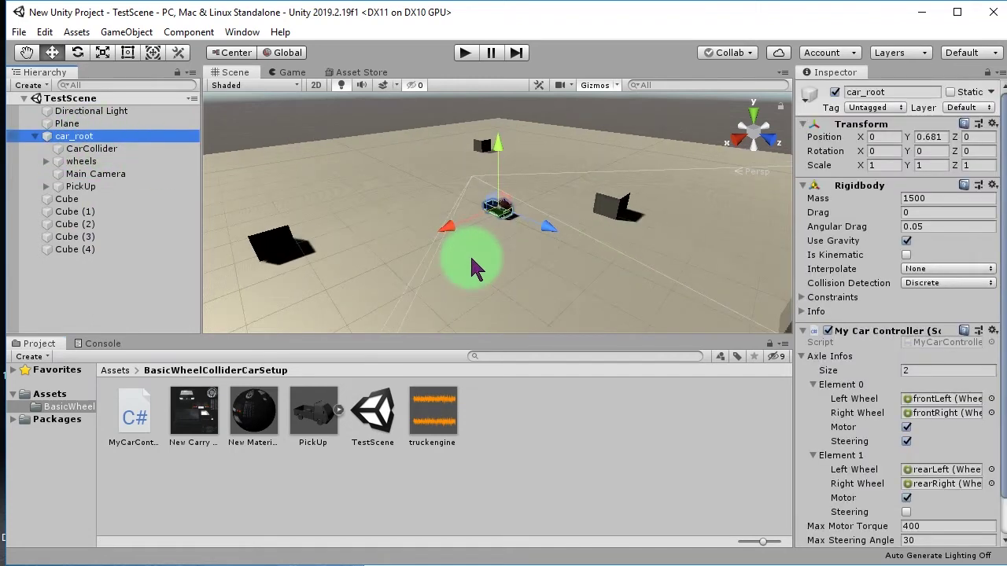
# Step: Add an Audio Source to car_root with truckengine as its looping AudioClip
pyautogui.keyDown('alt'); pyautogui.moveTo(477, 281); pyautogui.dragTo(499, 286); pyautogui.keyUp('alt')
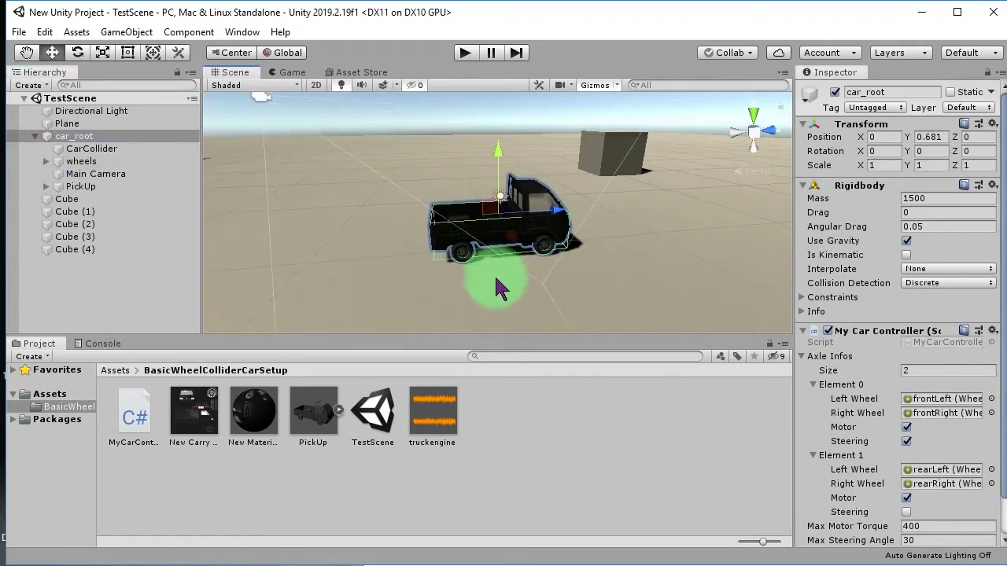
pyautogui.scroll(-2, 825, 437)
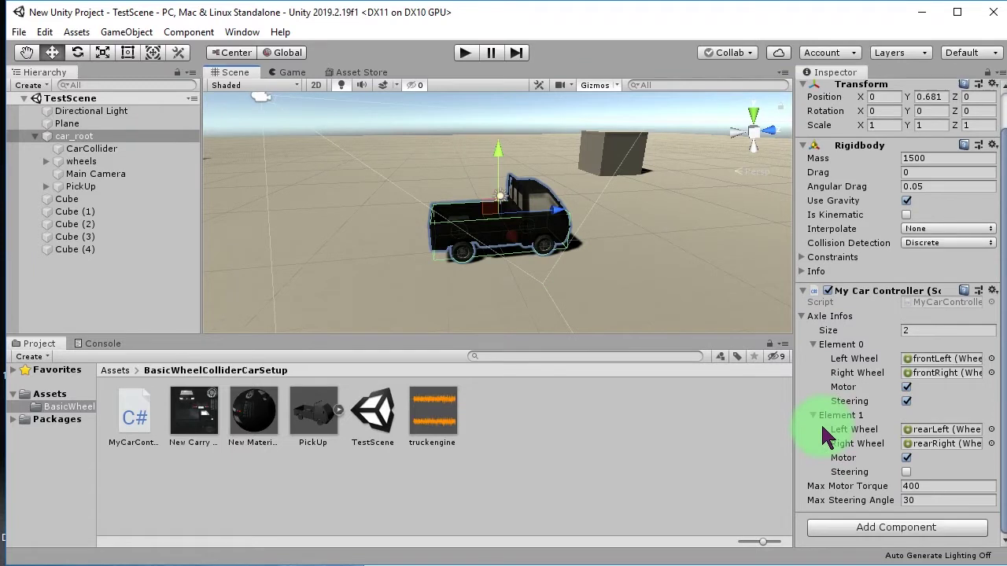
pyautogui.click(850, 531)
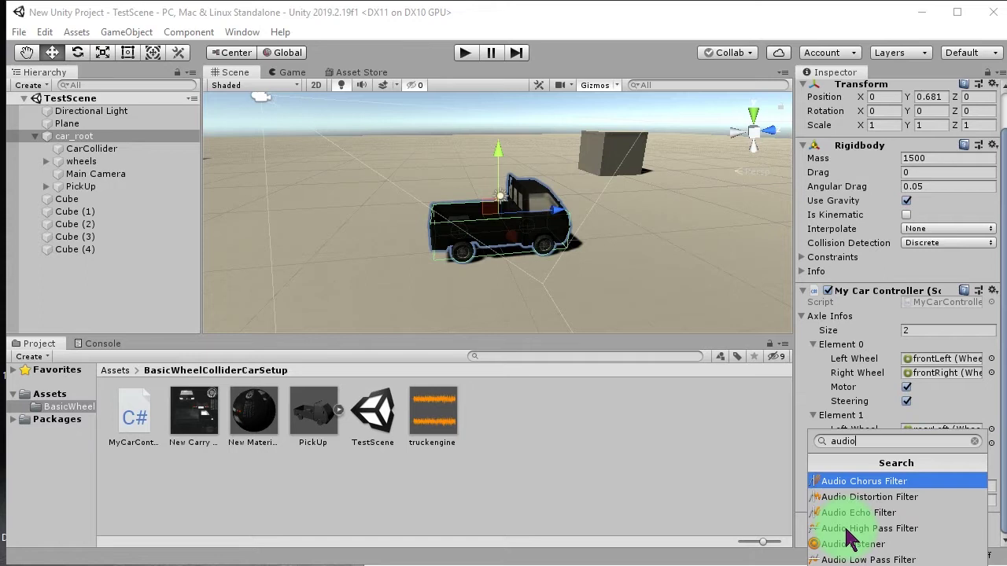
pyautogui.click(850, 541)
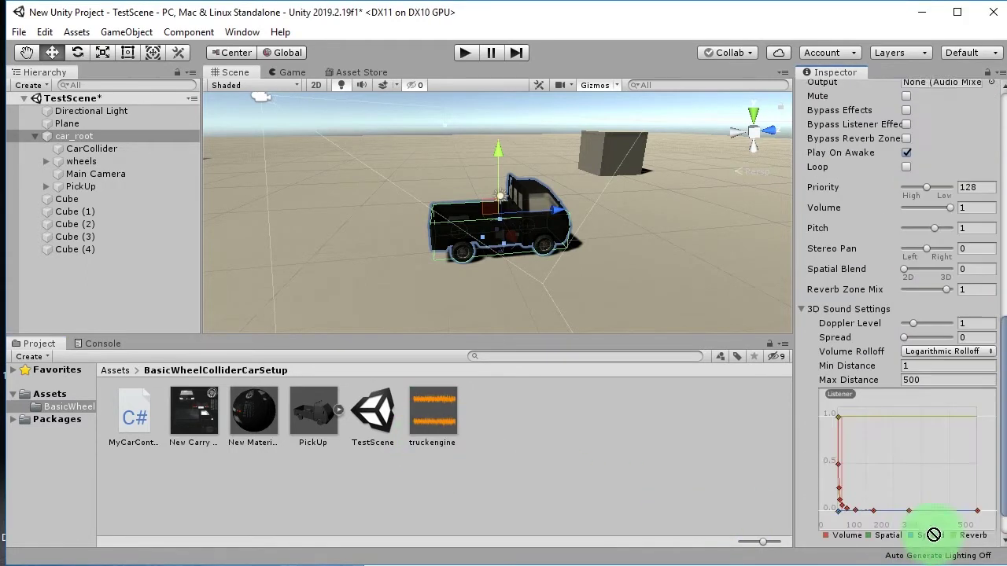
pyautogui.moveTo(635, 495); pyautogui.dragTo(806, 348)
pyautogui.moveTo(871, 134); pyautogui.dragTo(874, 96)
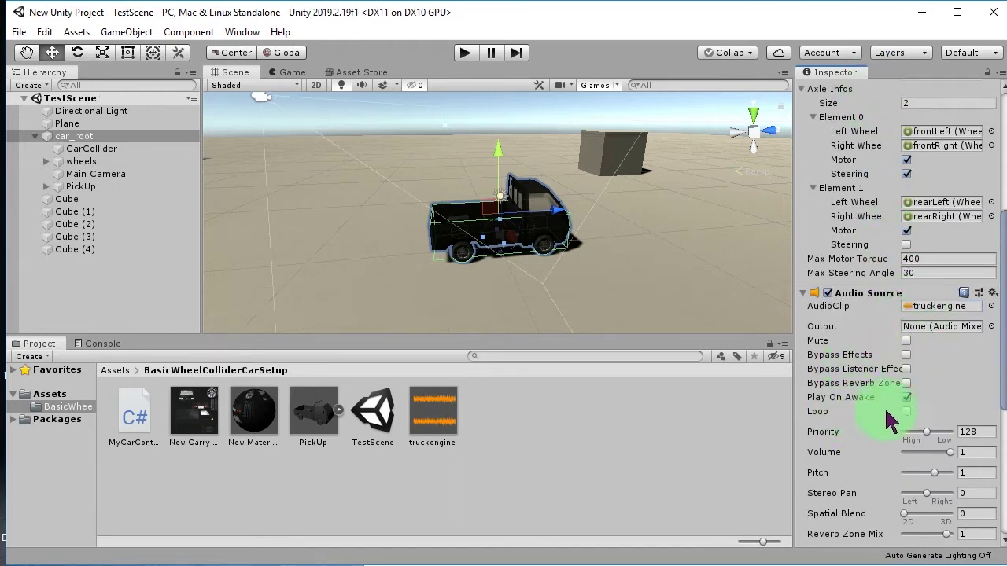
pyautogui.click(466, 52)
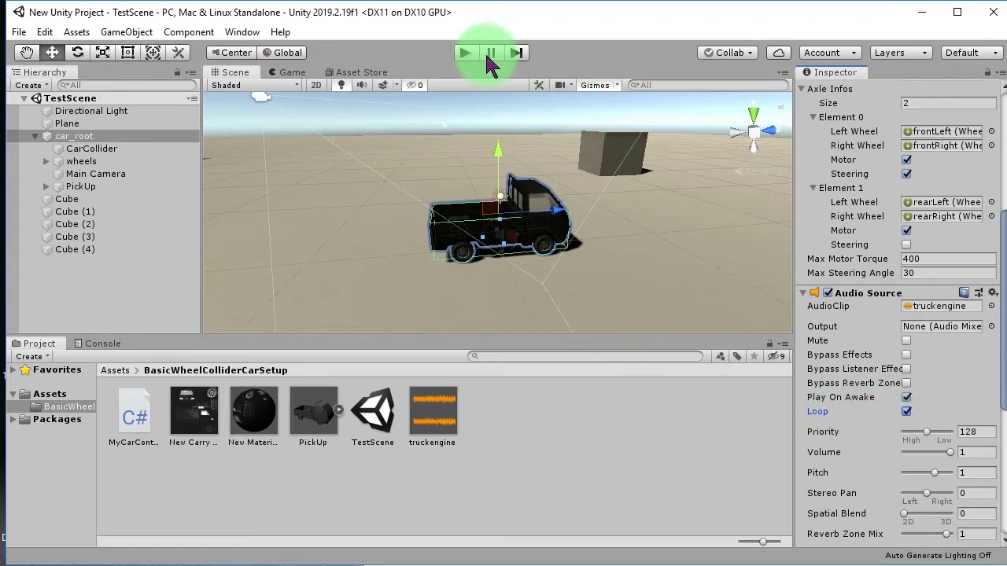
pyautogui.click(487, 211)
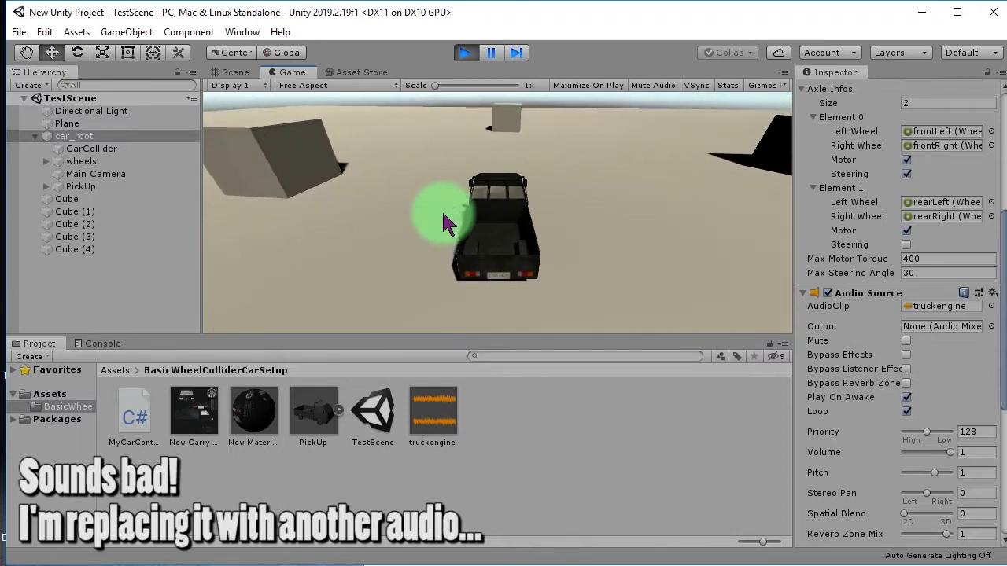
# Step: Stop the game and create a new C# script named MyCarSound
pyautogui.click(456, 53)
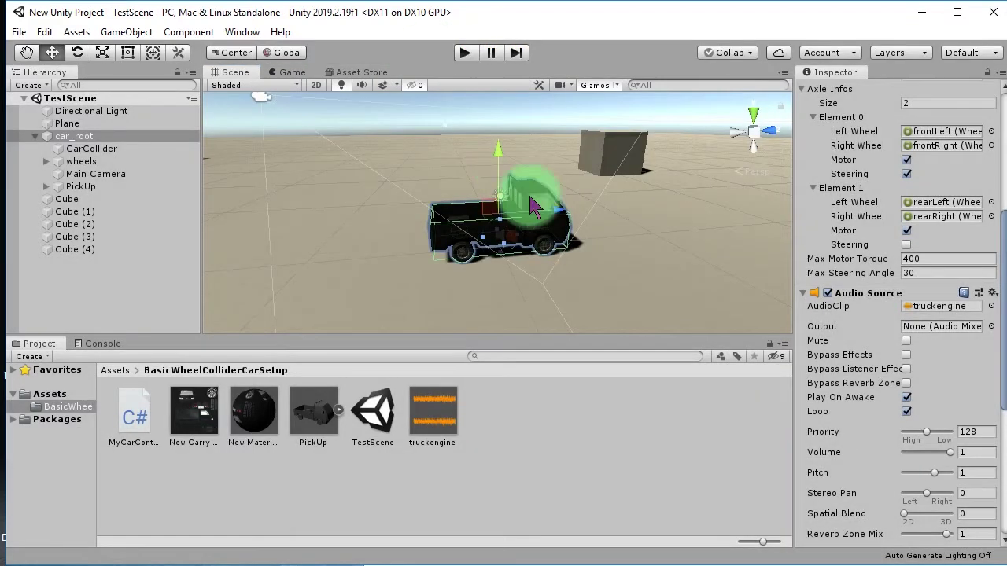
pyautogui.rightClick(527, 462)
pyautogui.moveTo(574, 99)
pyautogui.click(787, 118)
pyautogui.write('My C')
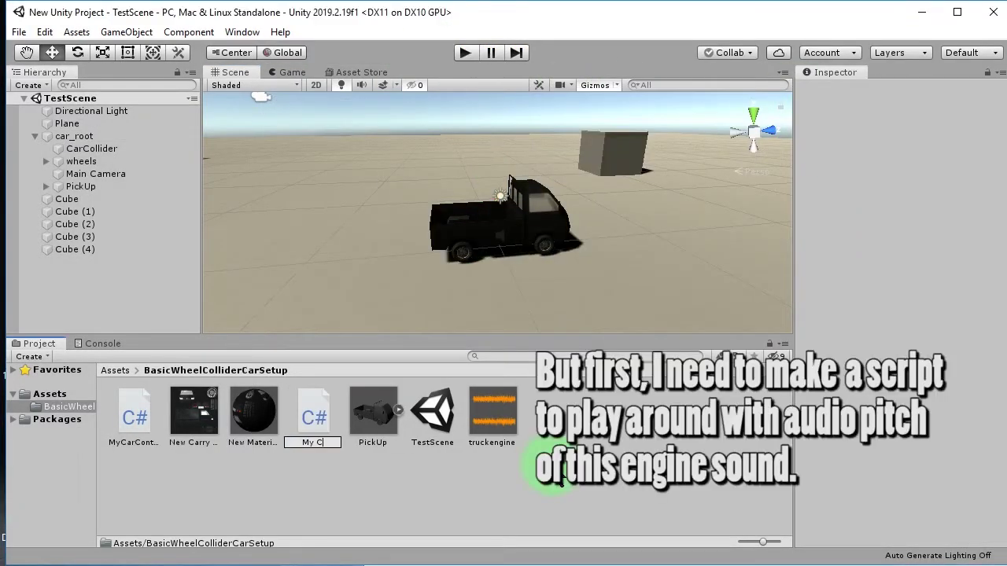
pyautogui.click(323, 460)
# Step: Attach MyCarSound to car_root and open it in Notepad++ through Edit Script
pyautogui.click(195, 417)
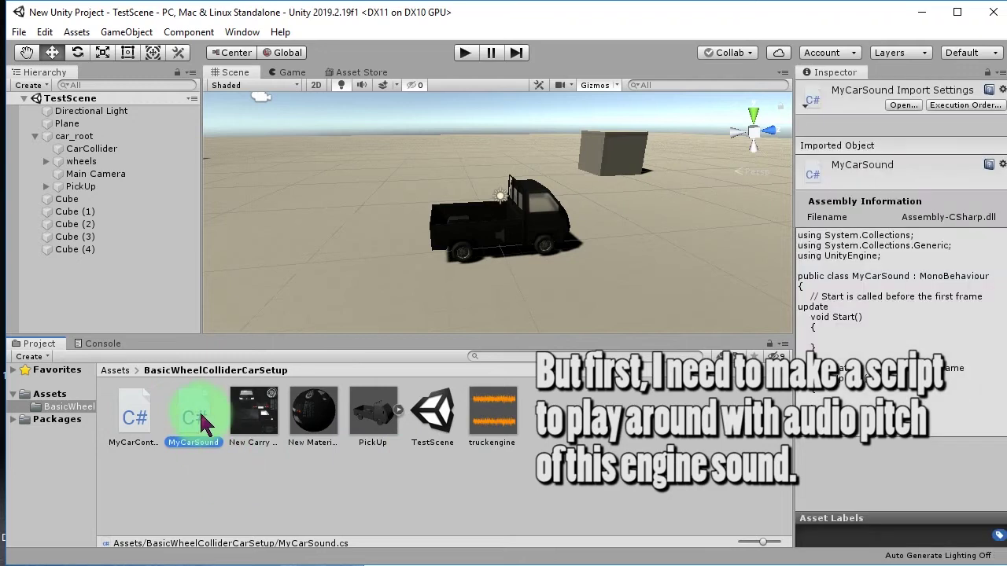
pyautogui.moveTo(83, 145); pyautogui.dragTo(79, 138)
pyautogui.scroll(-10, 837, 494)
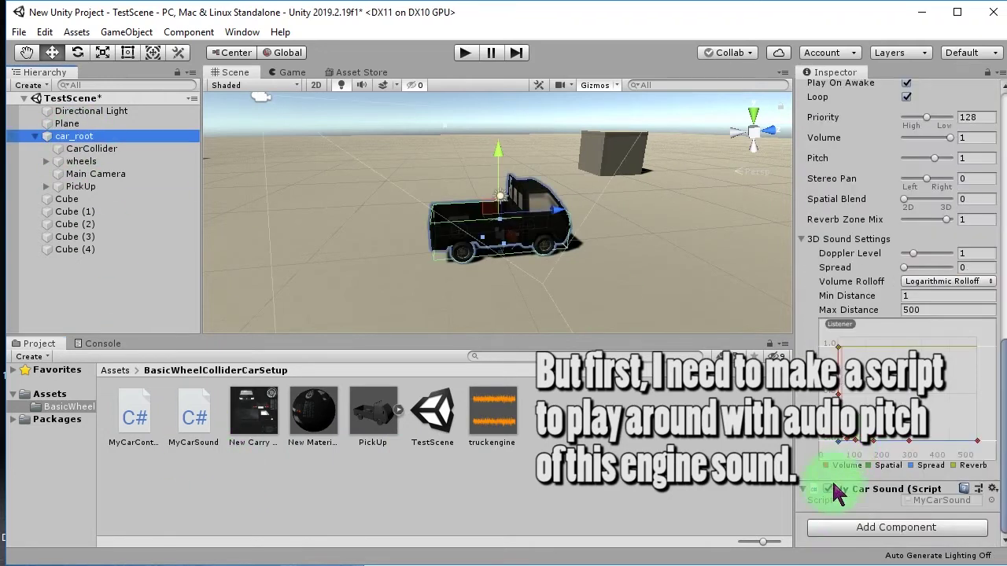
pyautogui.click(992, 490)
pyautogui.click(971, 555)
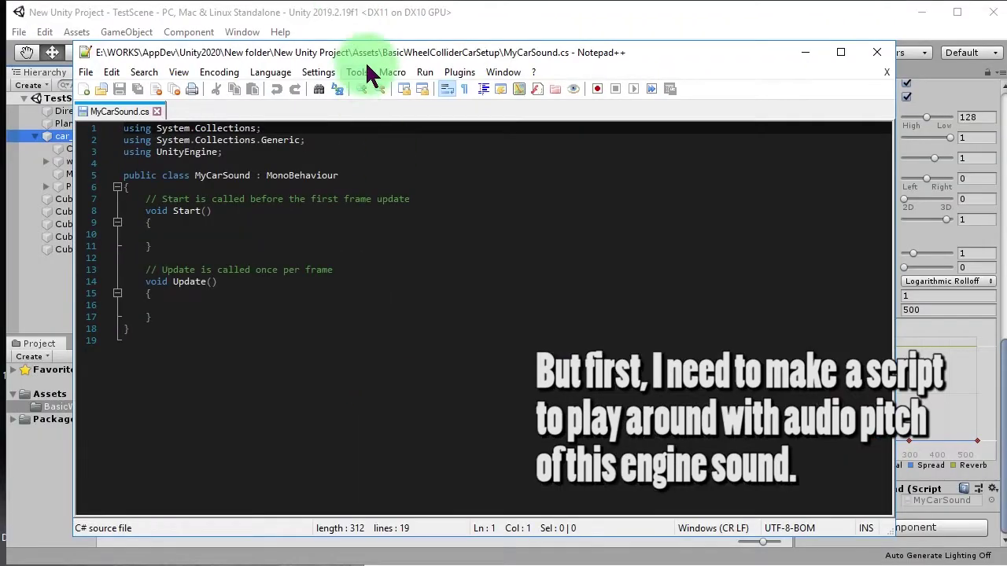
# Step: Declare an AudioSource audioSource field and fetch it with GetComponent<AudioSource> in Start
pyautogui.moveTo(366, 27); pyautogui.dragTo(376, 34)
pyautogui.click(236, 168)
pyautogui.press('Return')
pyautogui.press('Return')
pyautogui.press('Return')
pyautogui.press('Up')
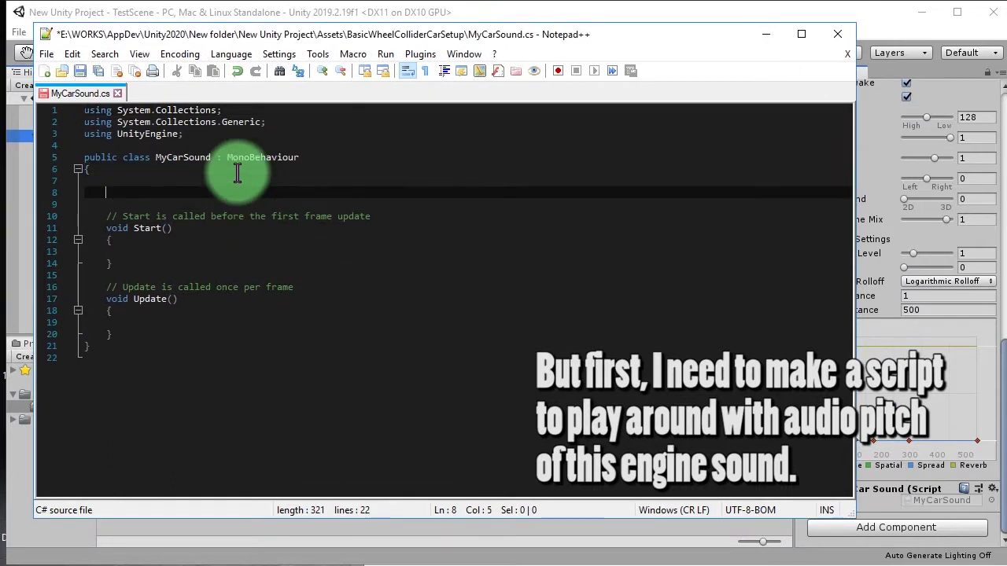
pyautogui.write('ce audi')
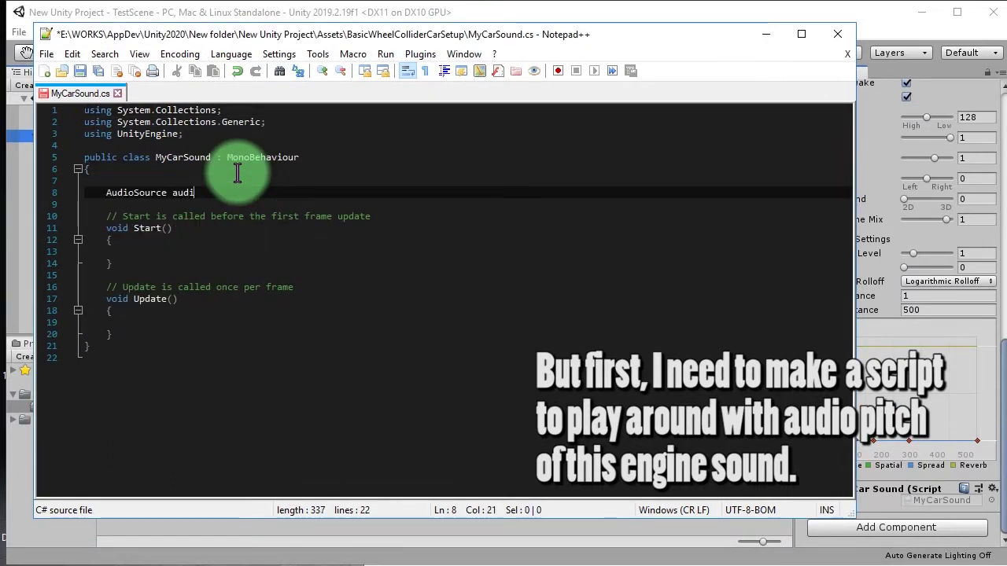
pyautogui.write('oSource;')
pyautogui.press('Down')
pyautogui.press('Down')
pyautogui.press('Down')
pyautogui.press('Down')
pyautogui.press('Down')
pyautogui.write('audioSource = GetComponent<')
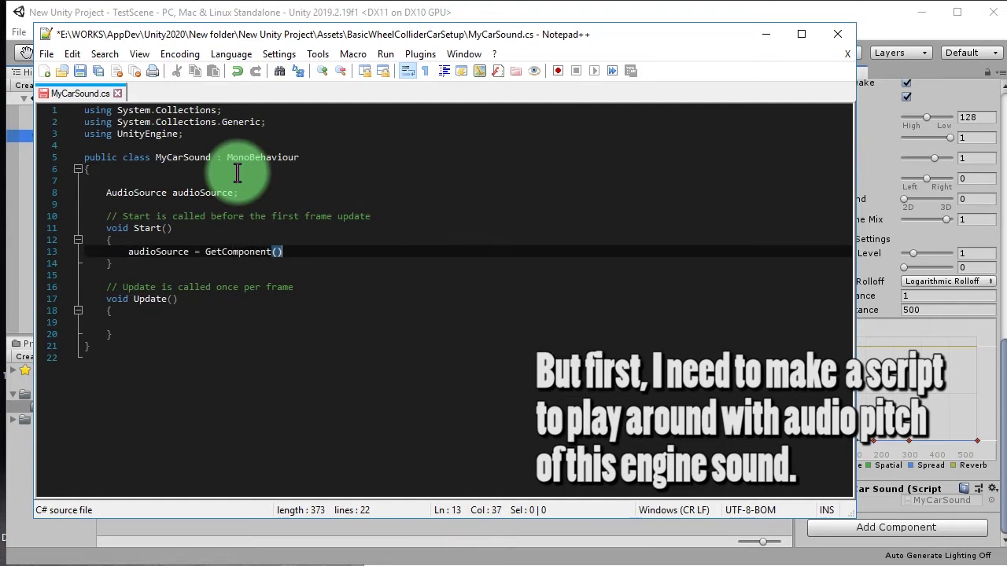
pyautogui.write('AudioSource>')
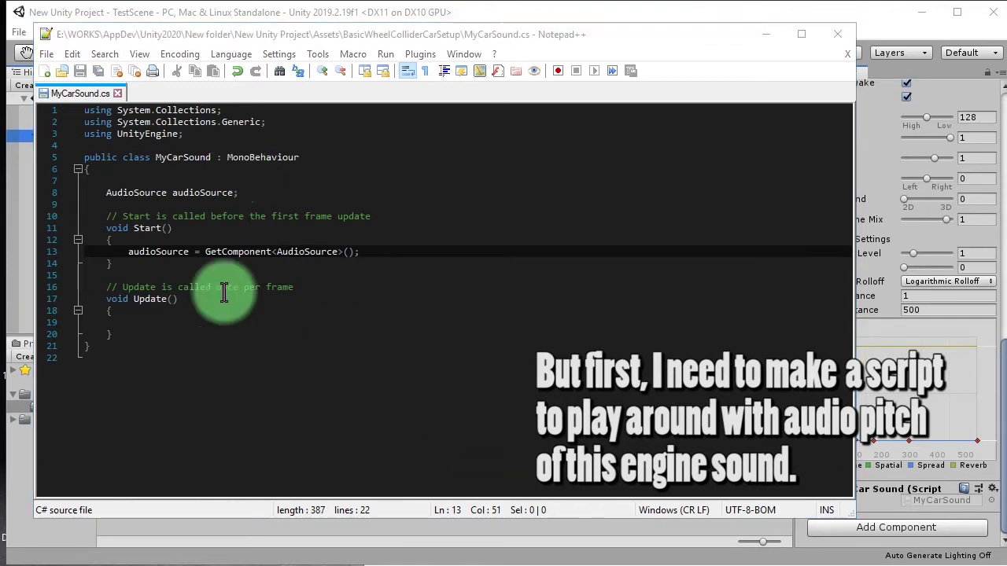
# Step: Add a public float audioPitch of 1 above the audioSource declaration and save
pyautogui.click(262, 192)
pyautogui.press('Return')
pyautogui.press('BackSpace')
pyautogui.press('BackSpace')
pyautogui.press('Home')
pyautogui.press('Return')
pyautogui.press('Up')
pyautogui.write('public i')
pyautogui.press('BackSpace')
pyautogui.write('float audioPitch')
pyautogui.hotkey('ctrl', 's')
# Step: Set audioSource.pitch = audioPitch in Start, save, and return to Unity
pyautogui.press('Down')
pyautogui.press('Down')
pyautogui.press('Down')
pyautogui.press('Down')
pyautogui.press('Down')
pyautogui.press('End')
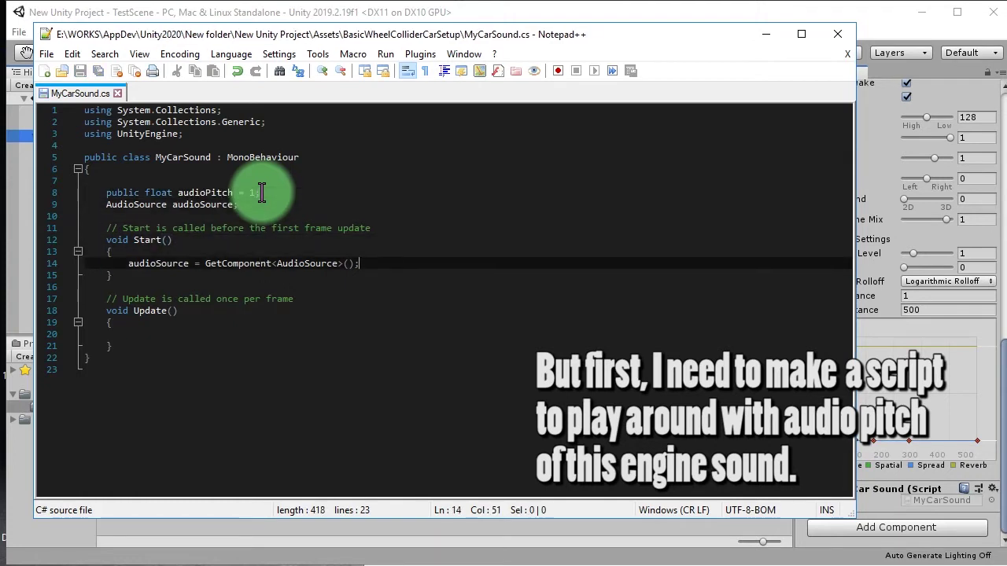
pyautogui.press('Return')
pyautogui.write('audioSource.p')
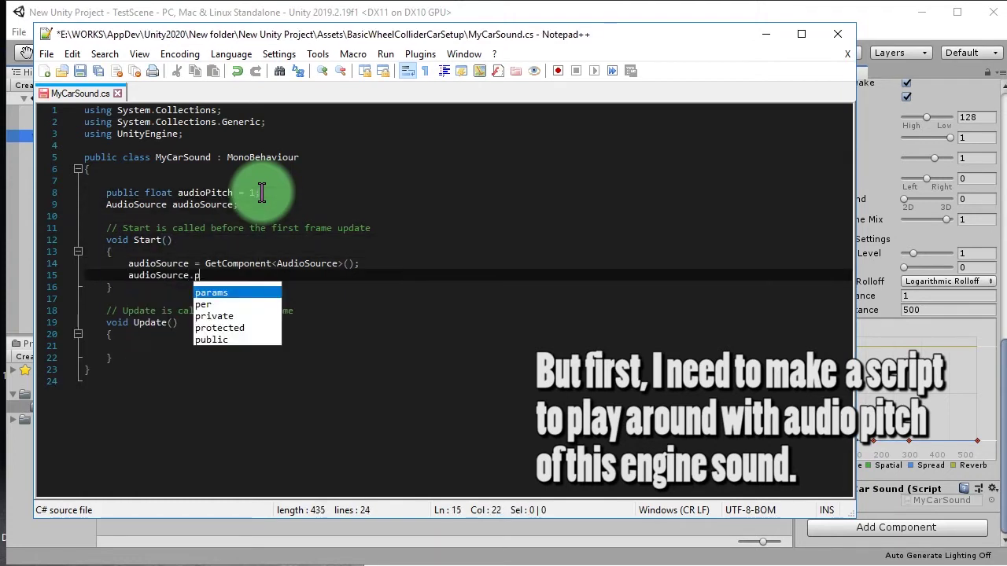
pyautogui.write('itch = audi')
pyautogui.press('Return')
pyautogui.write(';')
pyautogui.hotkey('ctrl', 's')
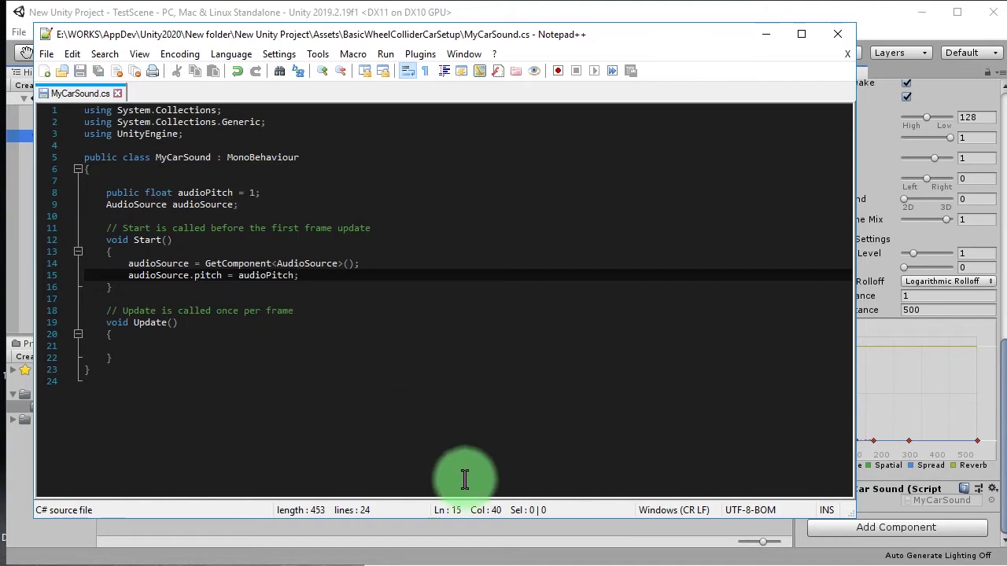
pyautogui.hotkey('alt', 'Tab')
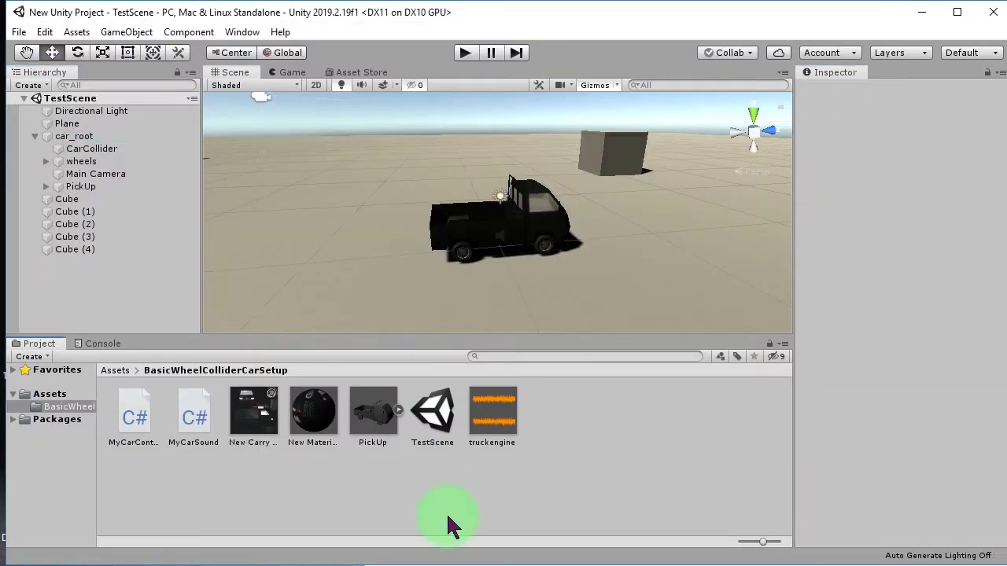
# Step: Play the scene with My Car Sound's Audio Pitch at 1 to hear the engine
pyautogui.scroll(-5, 820, 404)
pyautogui.scroll(4, 820, 415)
pyautogui.scroll(-10, 818, 488)
pyautogui.scroll(10, 810, 425)
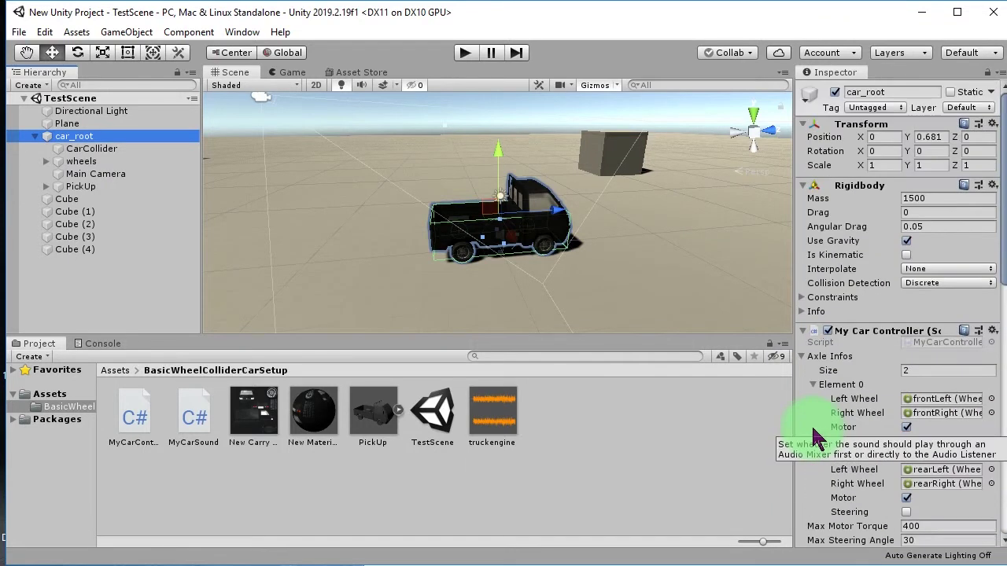
pyautogui.scroll(-7, 811, 425)
pyautogui.scroll(-2, 810, 425)
pyautogui.scroll(3, 810, 425)
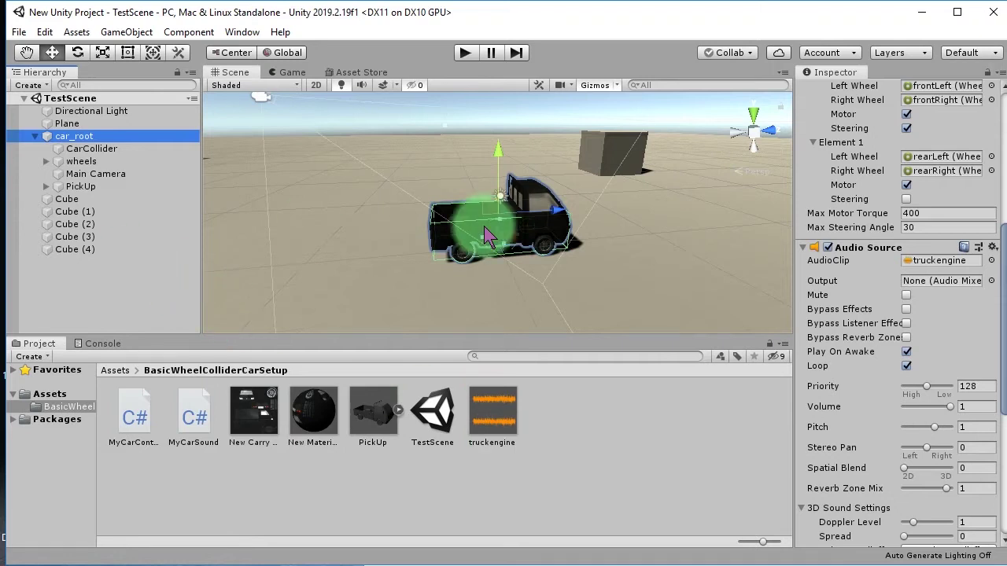
pyautogui.scroll(-5, 858, 449)
pyautogui.click(924, 502)
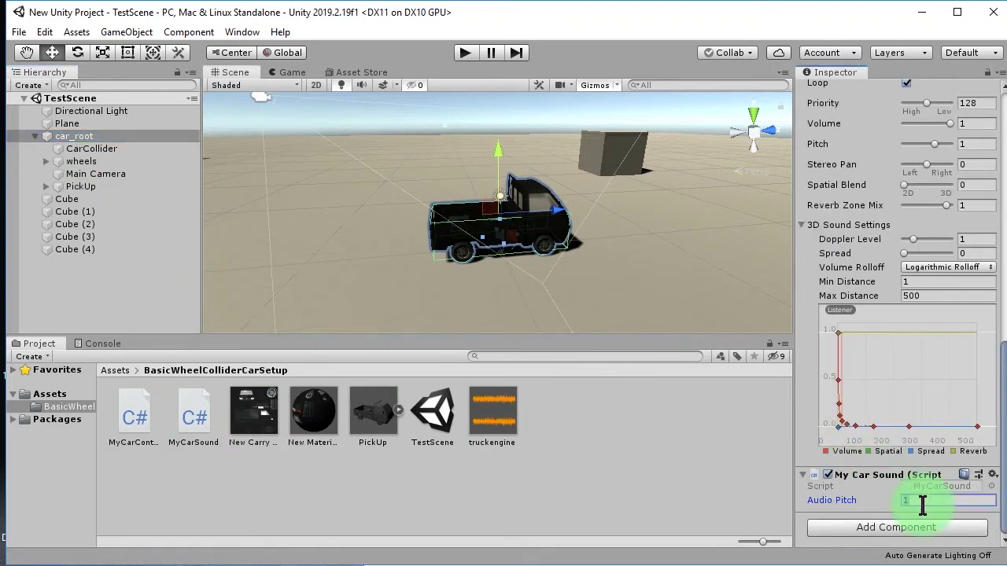
pyautogui.click(465, 53)
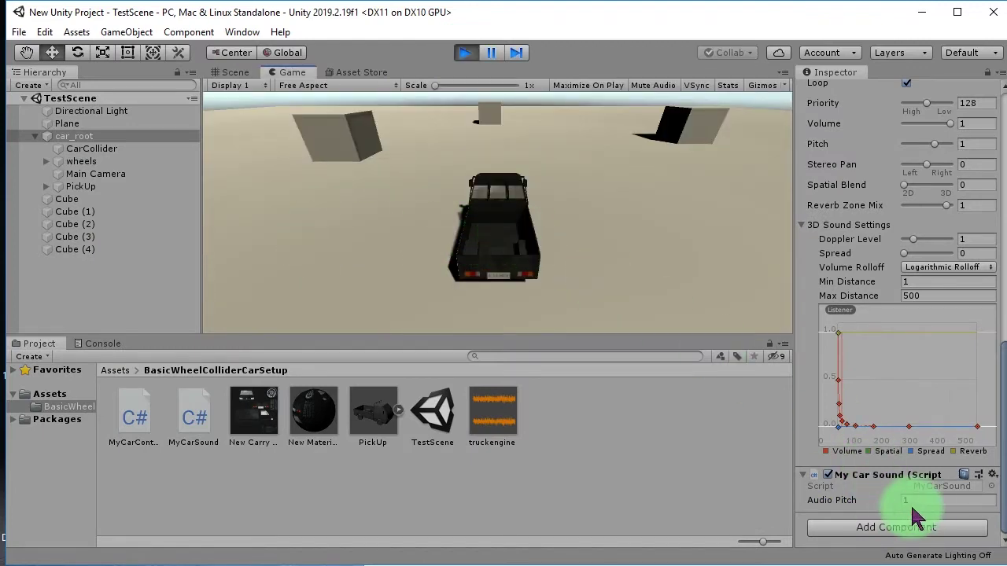
pyautogui.click(464, 53)
pyautogui.write('0.25')
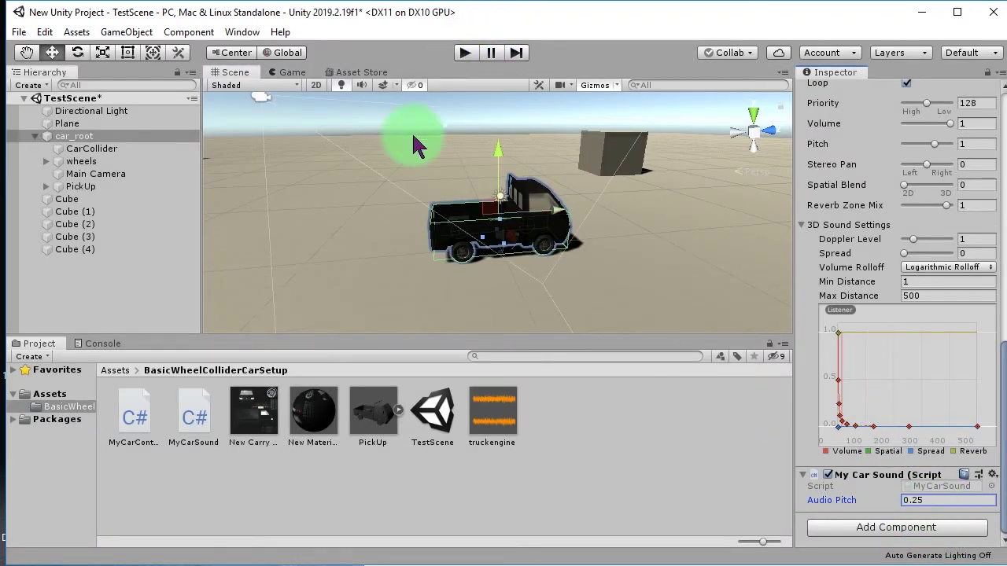
# Step: Replay the scene with Audio Pitch 0.25, then again with Audio Pitch 3
pyautogui.click(464, 53)
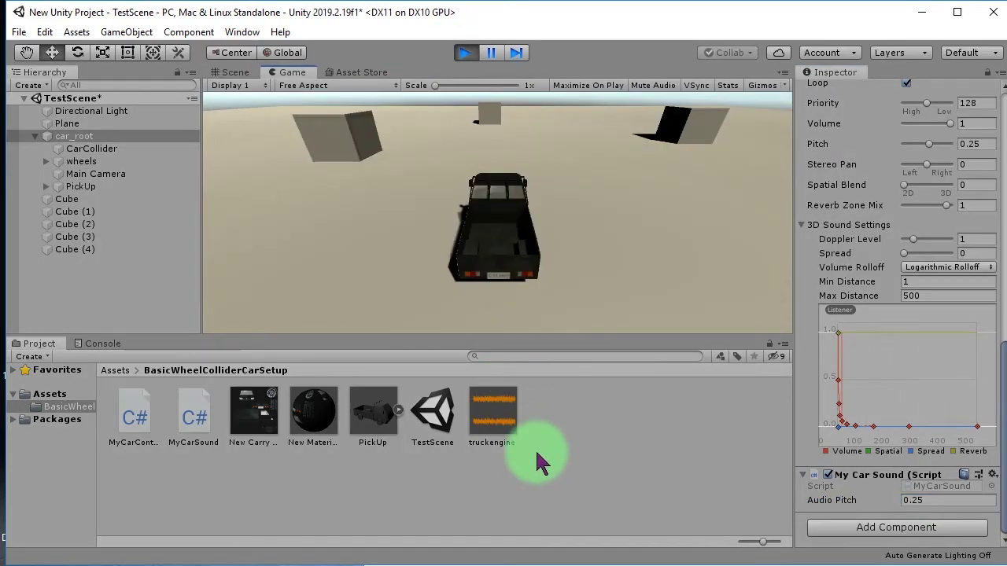
pyautogui.click(473, 57)
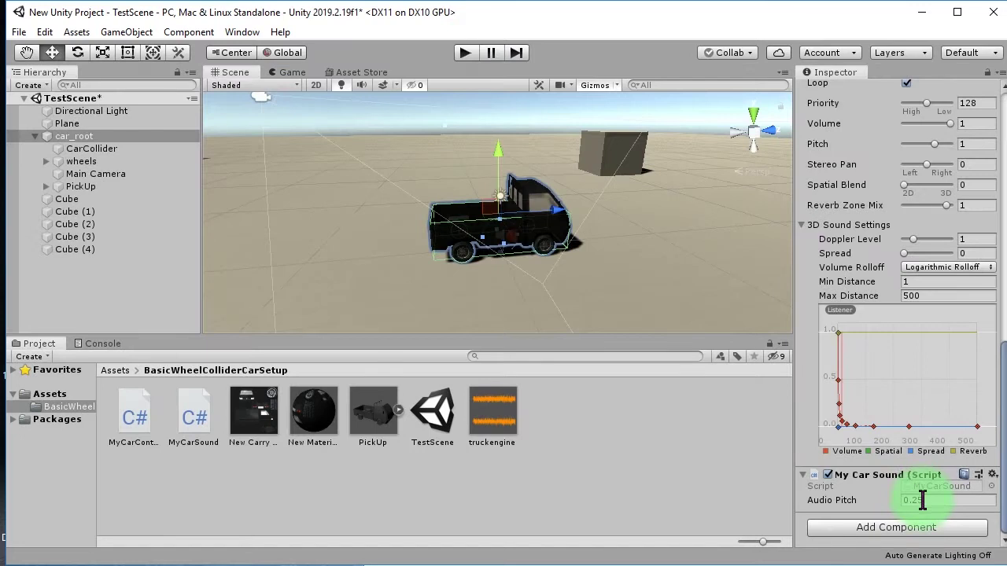
pyautogui.click(464, 53)
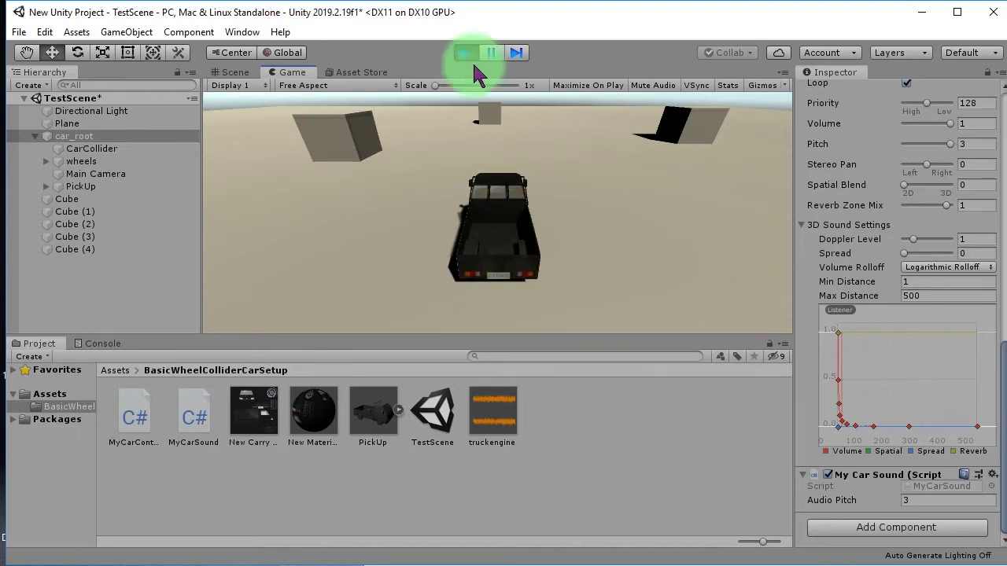
pyautogui.click(470, 52)
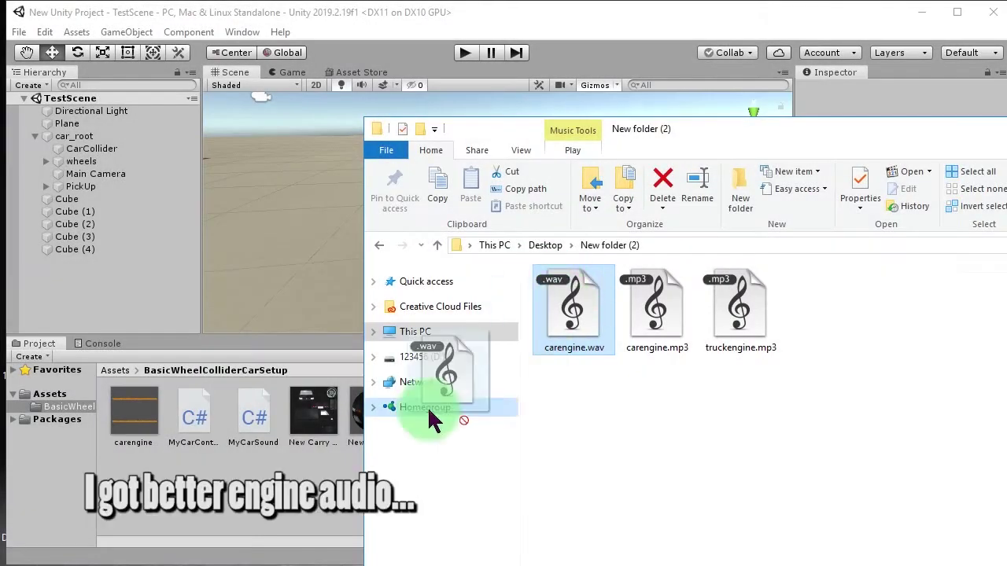
# Step: Drag carengine.wav from Explorer into Unity's BasicWheelColliderCarSetup assets
pyautogui.moveTo(581, 321); pyautogui.dragTo(210, 475)
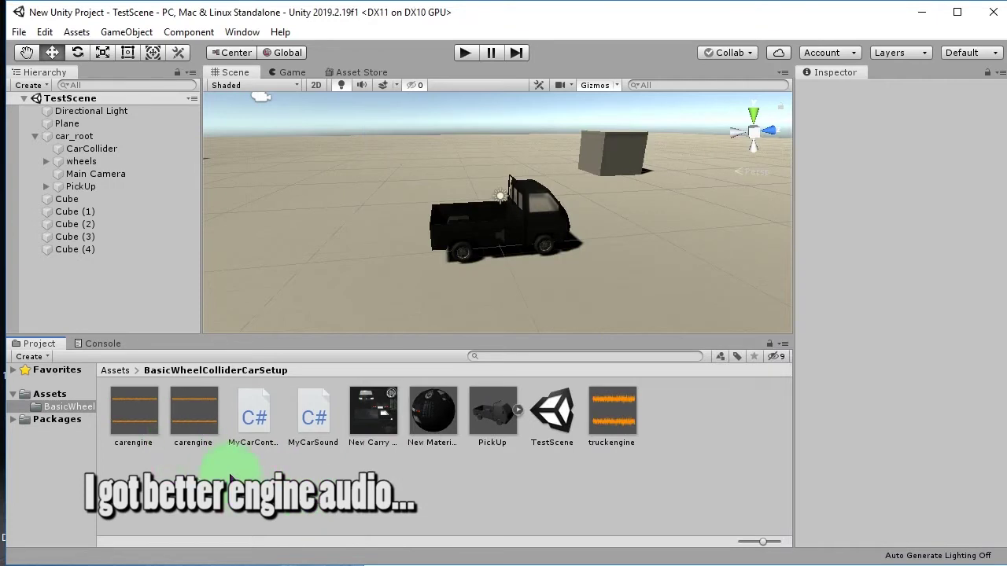
# Step: Make carengine car_root's Audio Source clip and play the scene to hear it
pyautogui.click(126, 413)
pyautogui.click(193, 415)
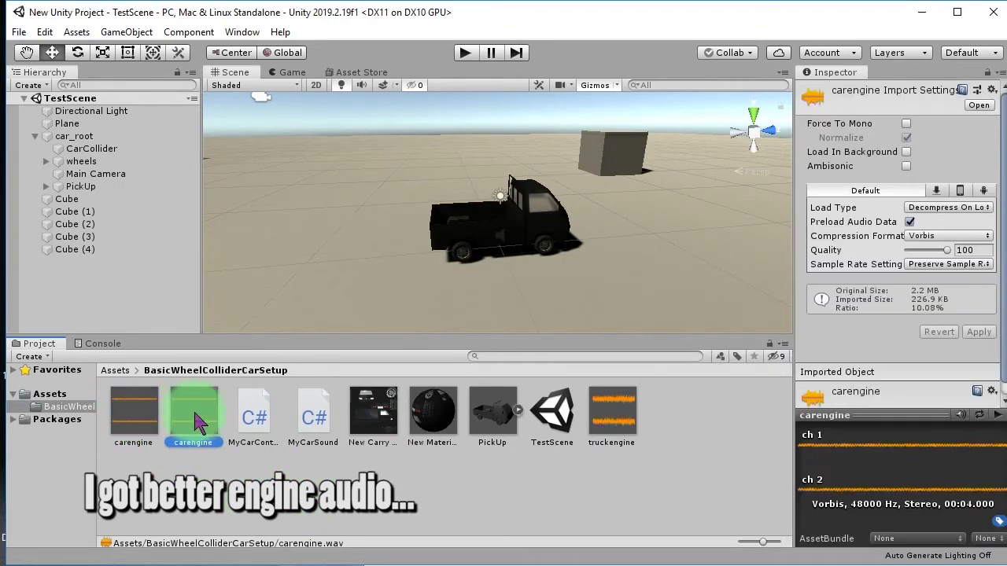
pyautogui.moveTo(225, 445); pyautogui.dragTo(82, 142)
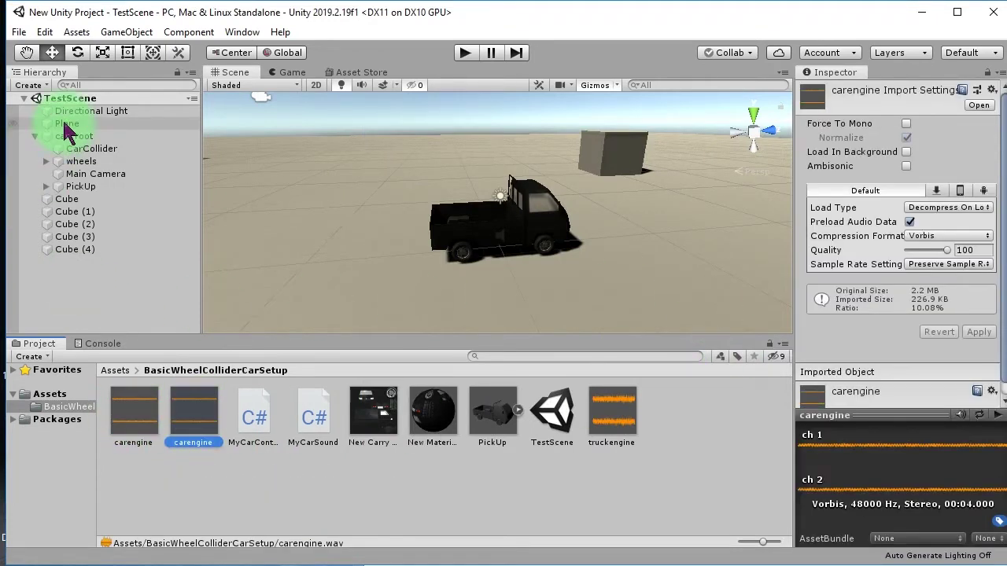
pyautogui.click(612, 440)
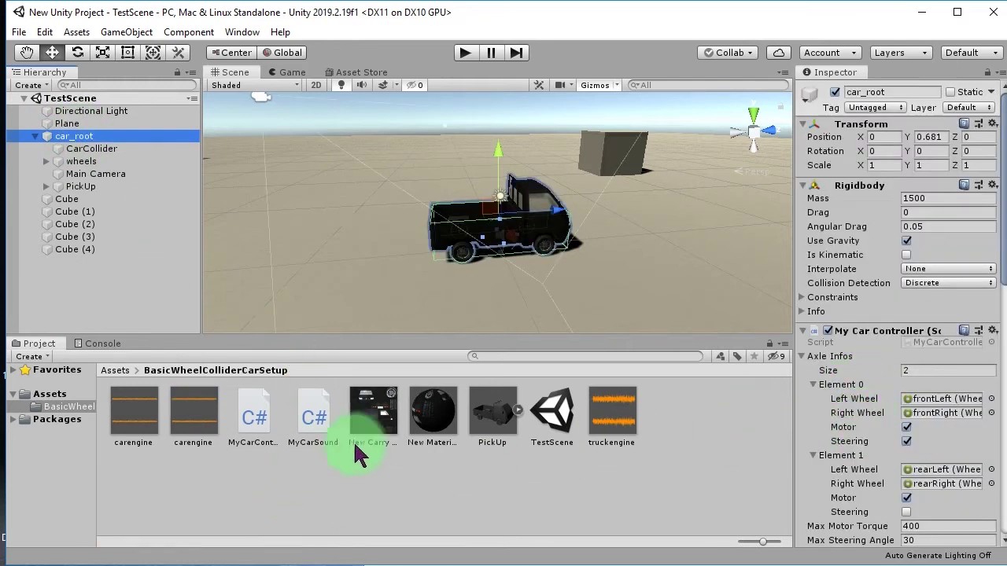
pyautogui.scroll(-3, 866, 483)
pyautogui.scroll(-6, 791, 477)
pyautogui.scroll(-5, 810, 464)
pyautogui.scroll(10, 813, 469)
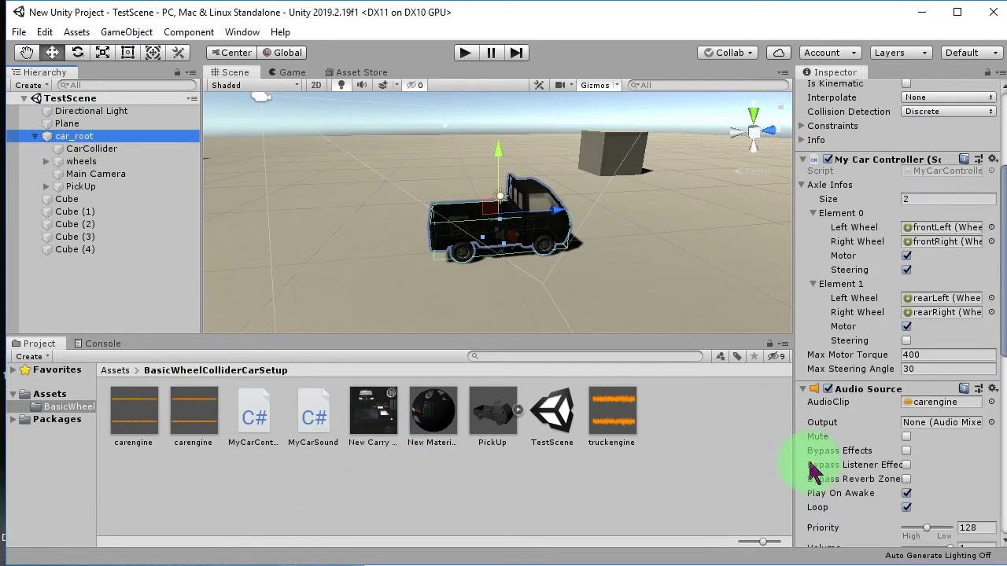
pyautogui.scroll(-3, 813, 469)
pyautogui.moveTo(211, 444)
pyautogui.mouseDown()
pyautogui.moveTo(927, 247)
pyautogui.moveTo(936, 265)
pyautogui.mouseUp()
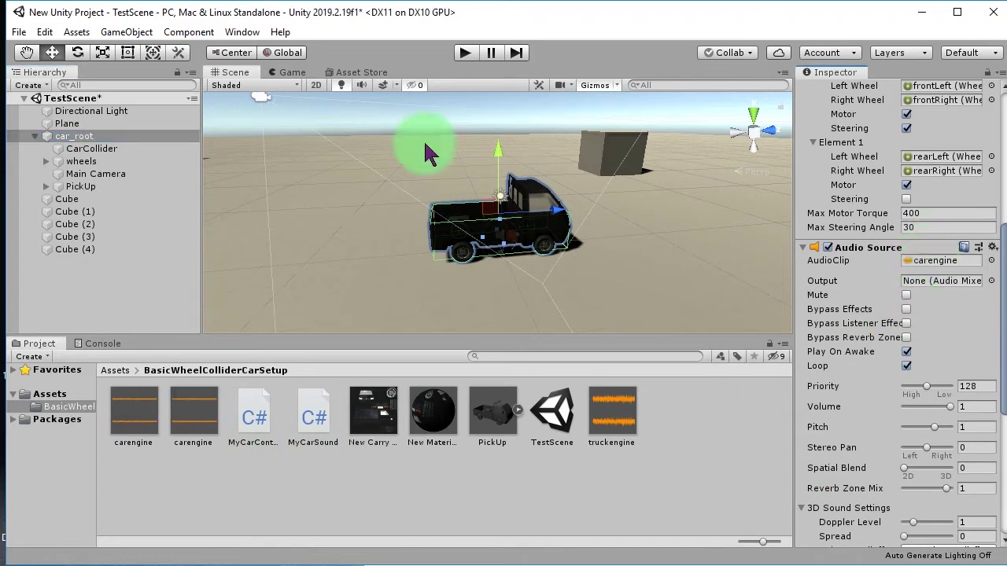
pyautogui.click(473, 56)
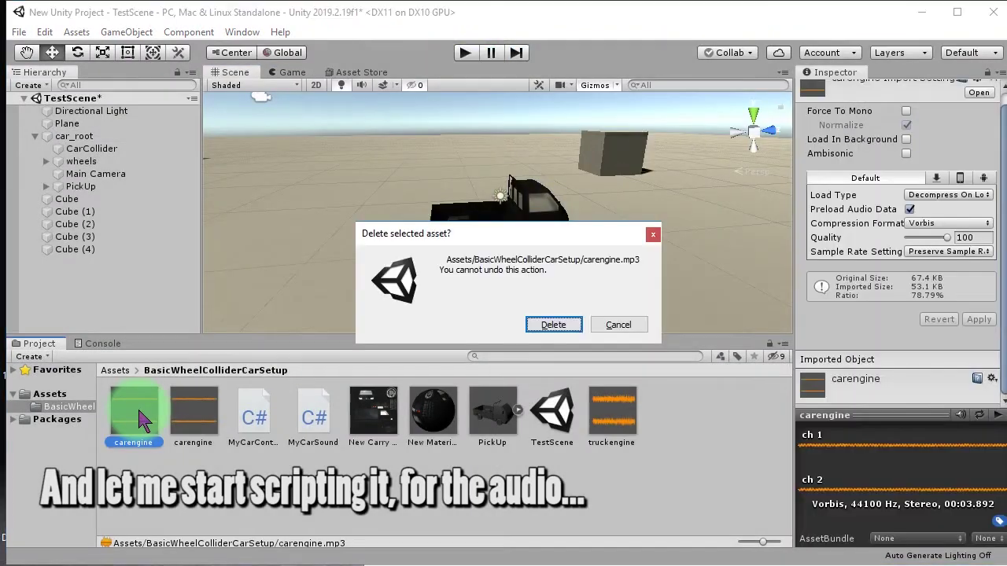
# Step: Delete the leftover carengine mp3 asset and open MyCarController in Notepad++ at line 11
pyautogui.press('Return')
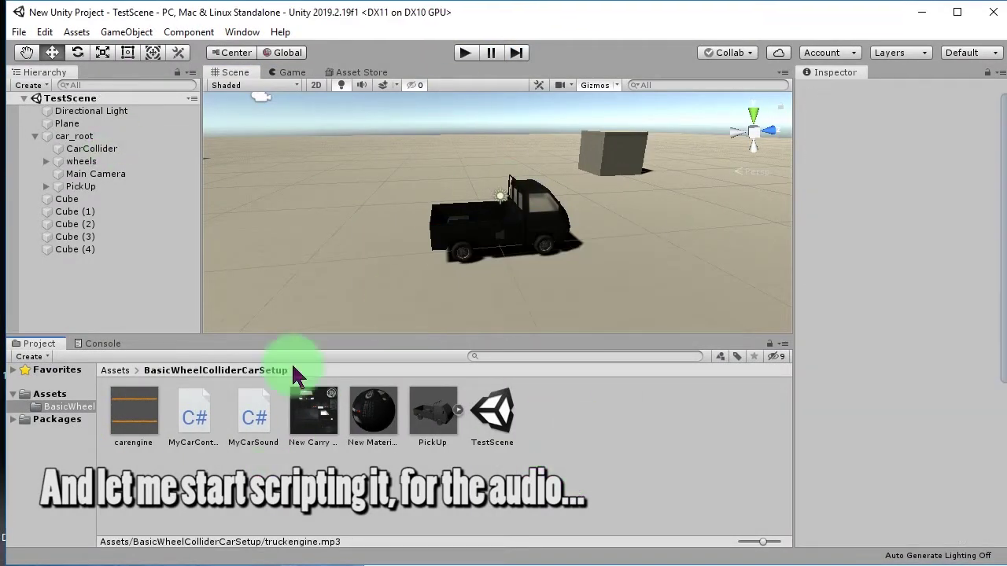
pyautogui.doubleClick(195, 413)
pyautogui.click(298, 226)
# Step: Declare a public static MyCarController cc reference and a float carSpeed field in MyCarController
pyautogui.press('Return')
pyautogui.write('public static MyCarController cc;')
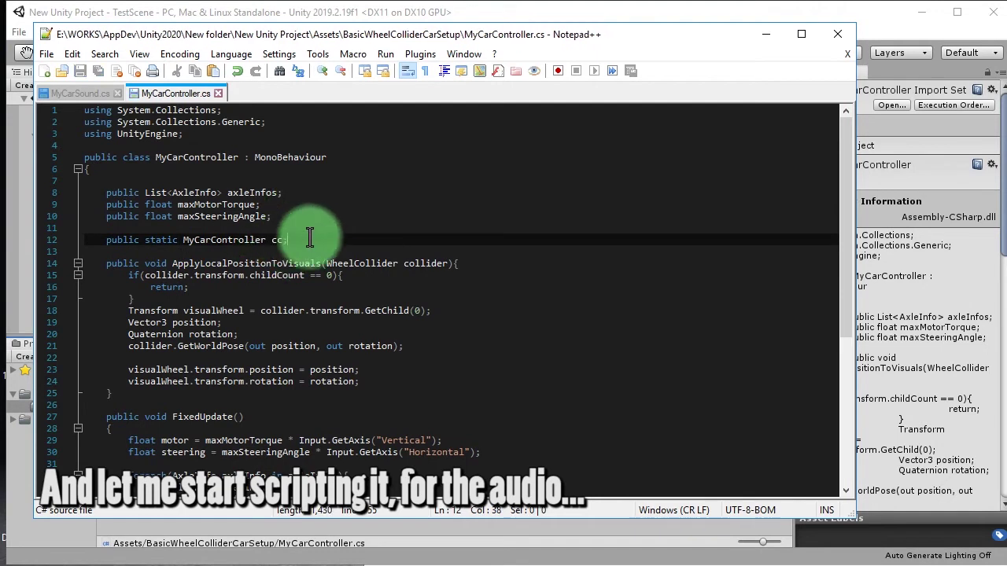
pyautogui.scroll(-2, 338, 225)
pyautogui.scroll(-5, 354, 247)
pyautogui.scroll(7, 231, 142)
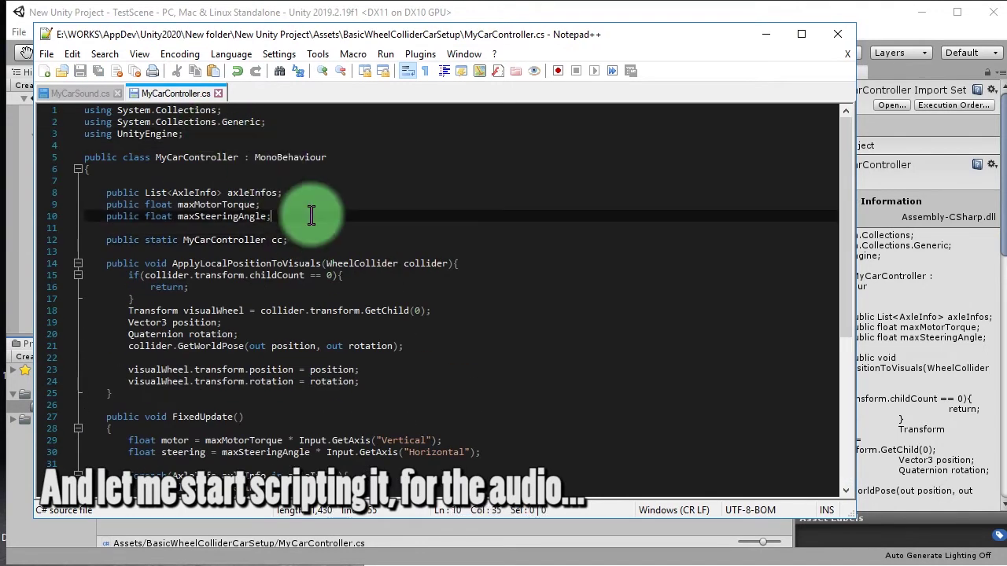
pyautogui.press('Return')
pyautogui.press('Return')
pyautogui.write('float carSpeed;')
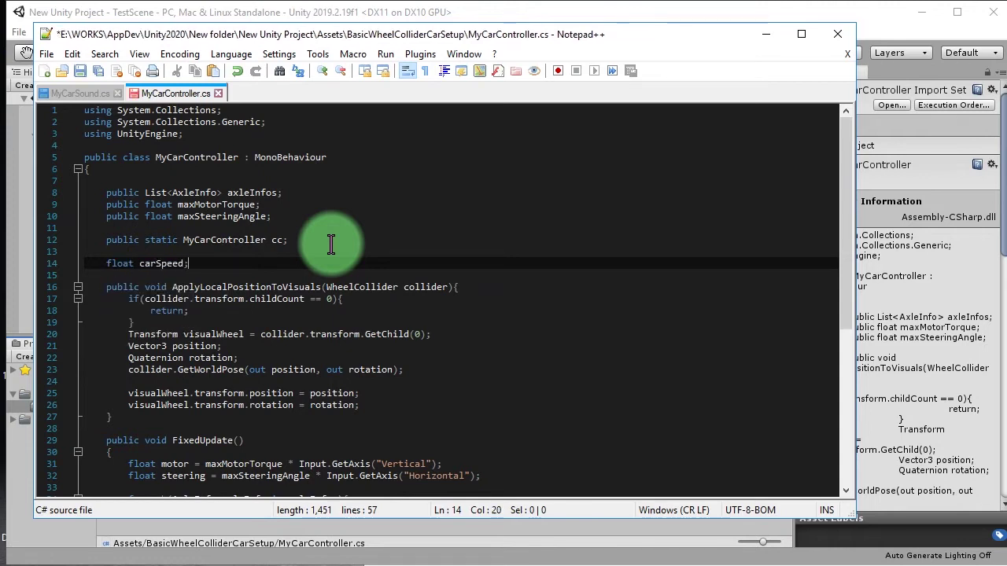
# Step: Add 'carSpeed = motor;' after the motorTorque assignments in FixedUpdate and save the script
pyautogui.doubleClick(321, 264)
pyautogui.hotkey('ctrl', 'c')
pyautogui.scroll(-7, 307, 268)
pyautogui.click(451, 337)
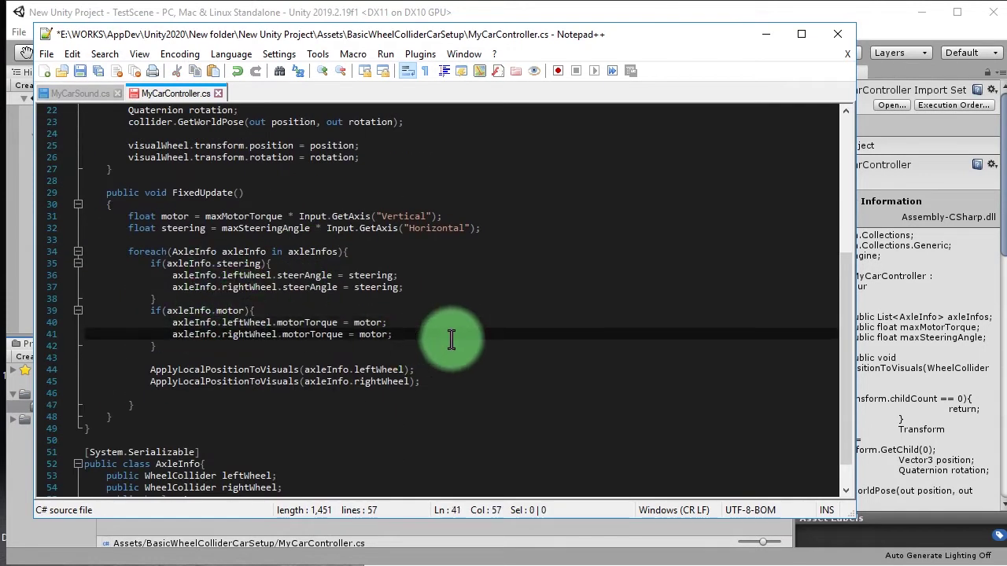
pyautogui.press('Return')
pyautogui.press('Return')
pyautogui.hotkey('ctrl', 'v')
pyautogui.write('= motor;')
pyautogui.hotkey('ctrl', 's')
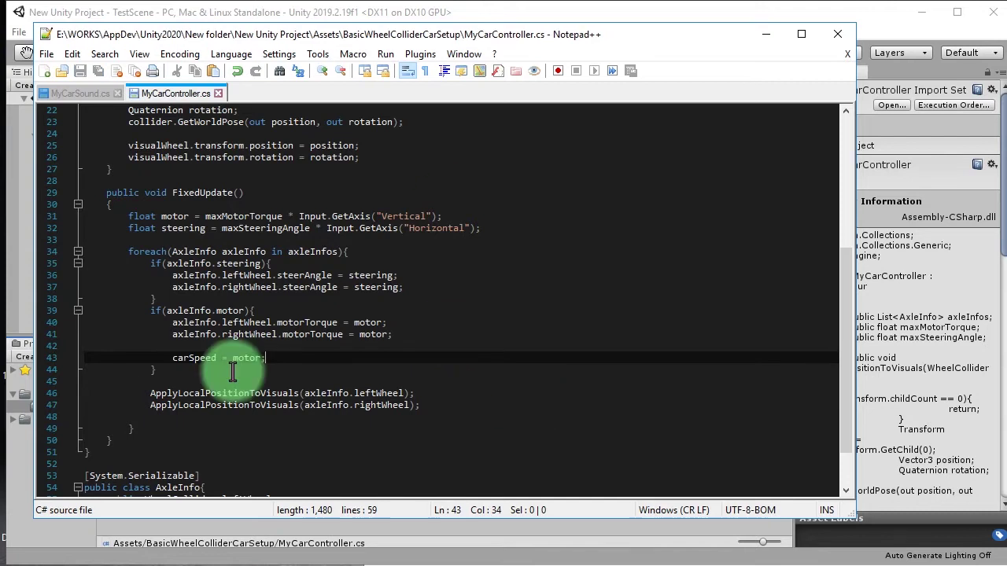
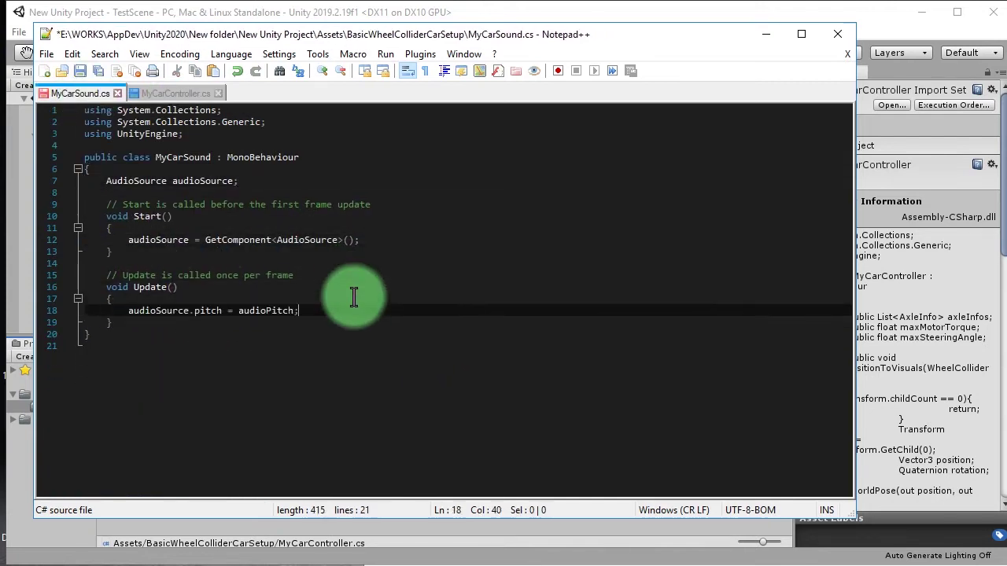
# Step: Add a public void Start() method to MyCarController that assigns cc = this
pyautogui.hotkey('ctrl', 'Tab')
pyautogui.click(231, 228)
pyautogui.press('Return')
pyautogui.press('Return')
pyautogui.write('public void Start()')
pyautogui.press('Return')
pyautogui.write('cc = this;')
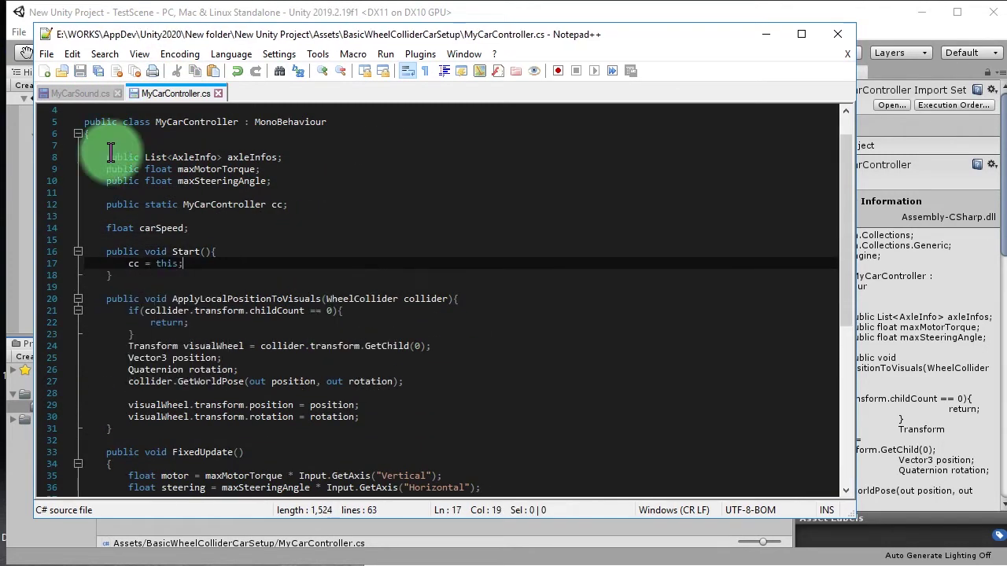
# Step: Replace audioPitch in MyCarSound with MyCarController.cc.carSpeed and save the script
pyautogui.hotkey('ctrl', 'Tab')
pyautogui.doubleClick(266, 310)
pyautogui.write('MyC')
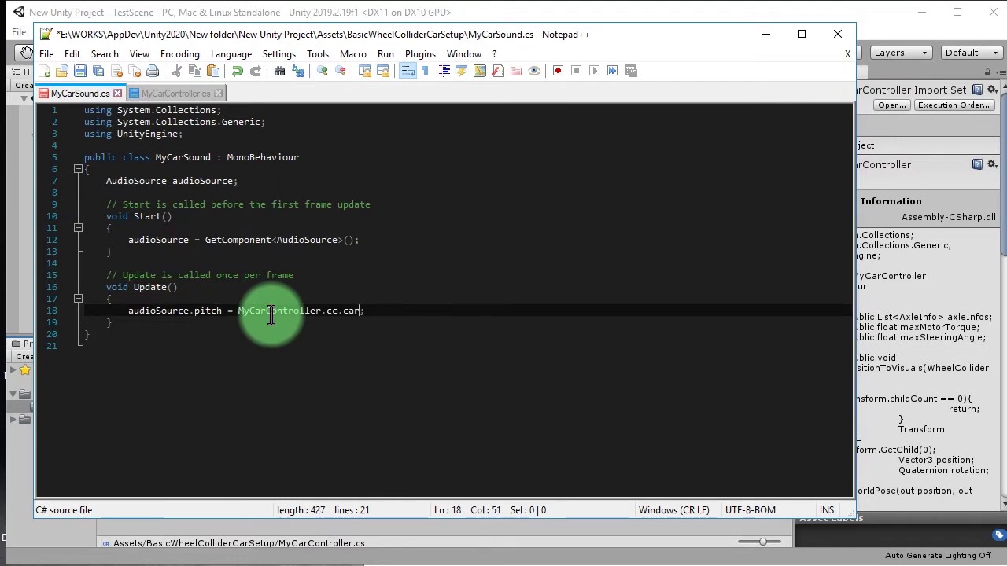
pyautogui.write('Speed')
pyautogui.hotkey('ctrl', 's')
# Step: Read the compile error in Unity's Console, then declare carSpeed as public static and save
pyautogui.hotkey('alt', 'Tab')
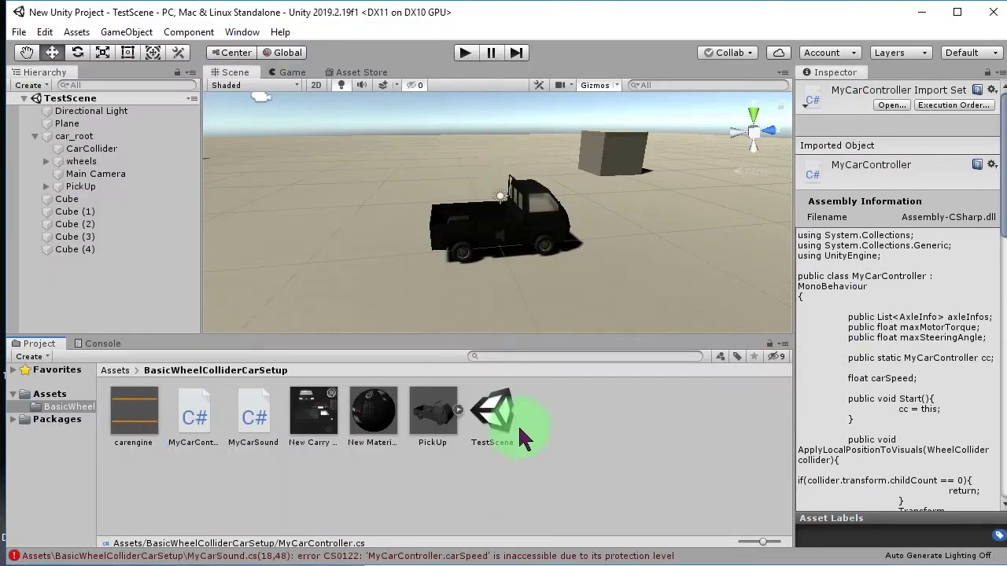
pyautogui.click(362, 555)
pyautogui.hotkey('alt', 'Tab')
pyautogui.press('Home')
pyautogui.write('public static')
pyautogui.hotkey('ctrl', 's')
# Step: After reading the CS0176 error, remove static from carSpeed, save, and let Unity recompile
pyautogui.hotkey('alt', 'Tab')
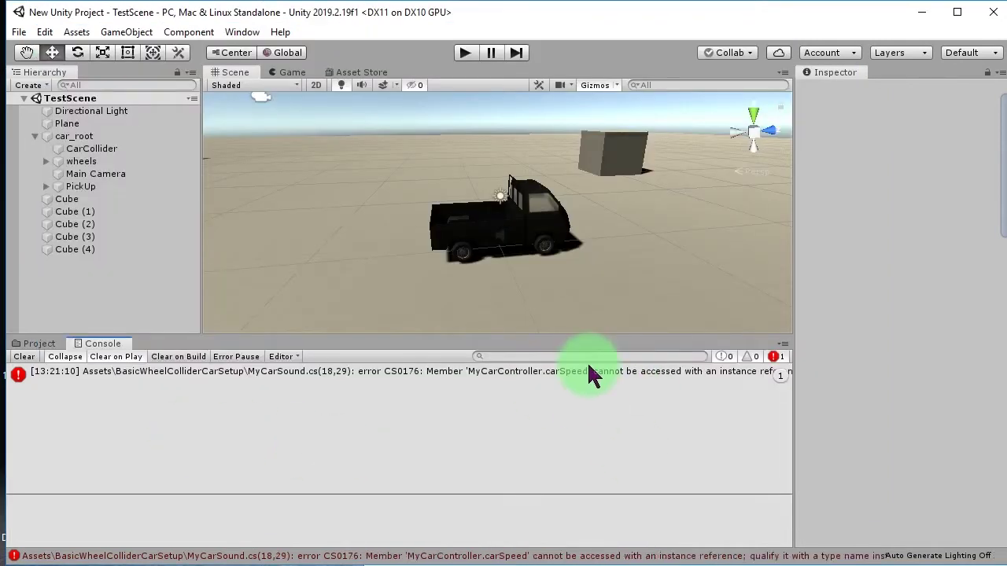
pyautogui.click(588, 372)
pyautogui.hotkey('alt', 'Tab')
pyautogui.doubleClick(198, 225)
pyautogui.press('BackSpace')
pyautogui.press('BackSpace')
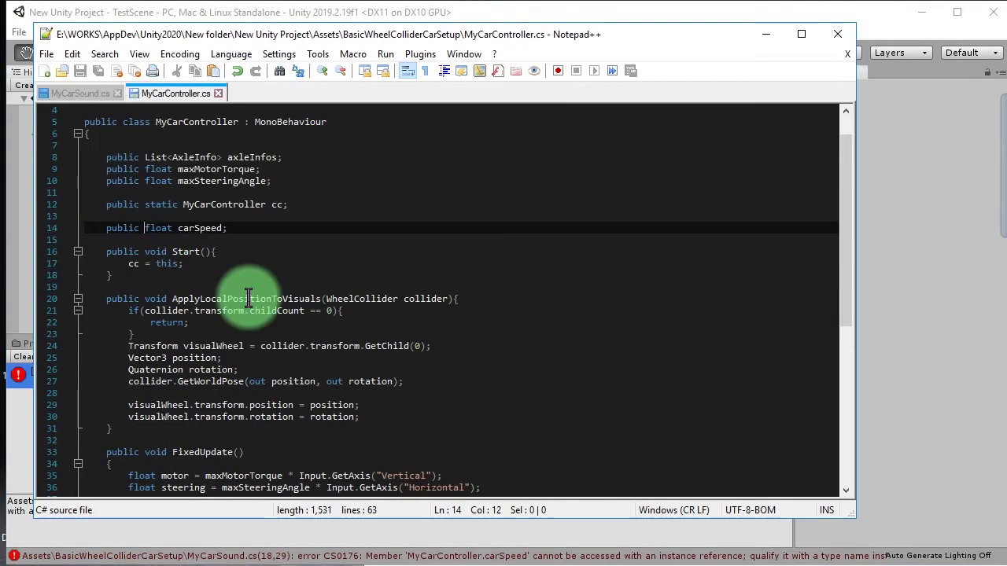
pyautogui.hotkey('ctrl', 's')
pyautogui.hotkey('alt', 'Tab')
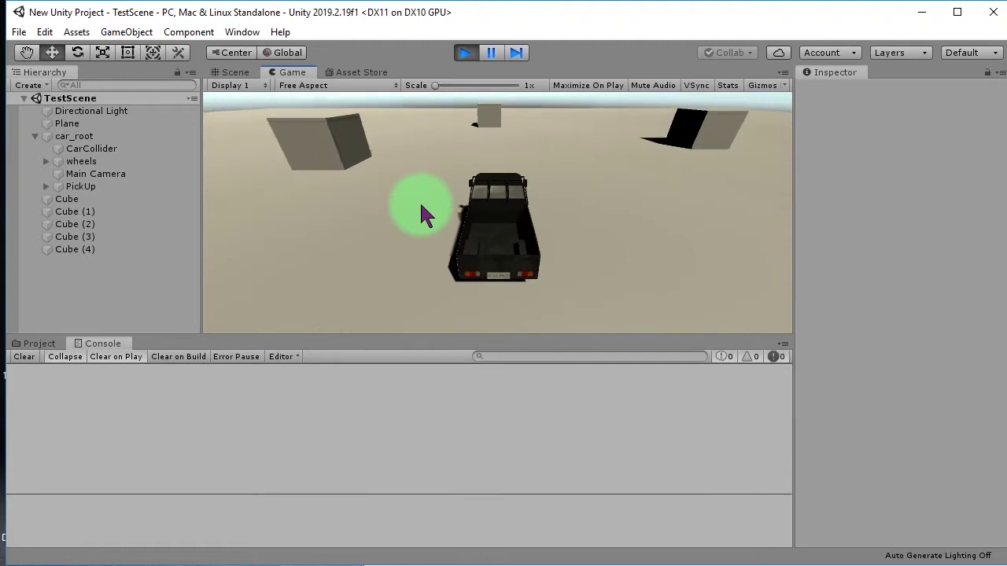
pyautogui.hotkey('alt', 'Tab')
# Step: Add a Rigidbody rb field to MyCarController and fetch it with GetComponent in Start
pyautogui.hotkey('ctrl', 'Tab')
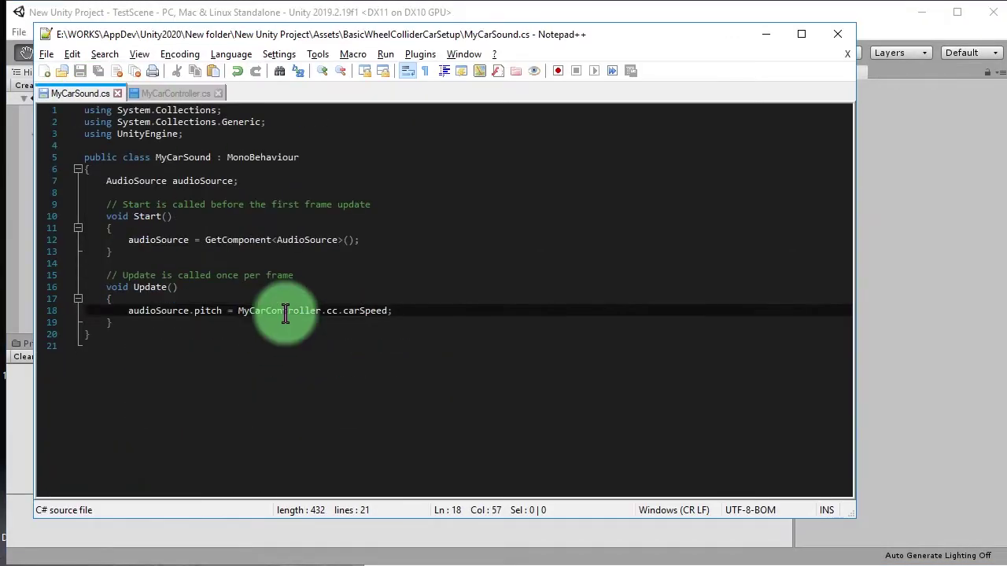
pyautogui.hotkey('ctrl', 'Tab')
pyautogui.click(302, 266)
pyautogui.press('Return')
pyautogui.write('Rigid')
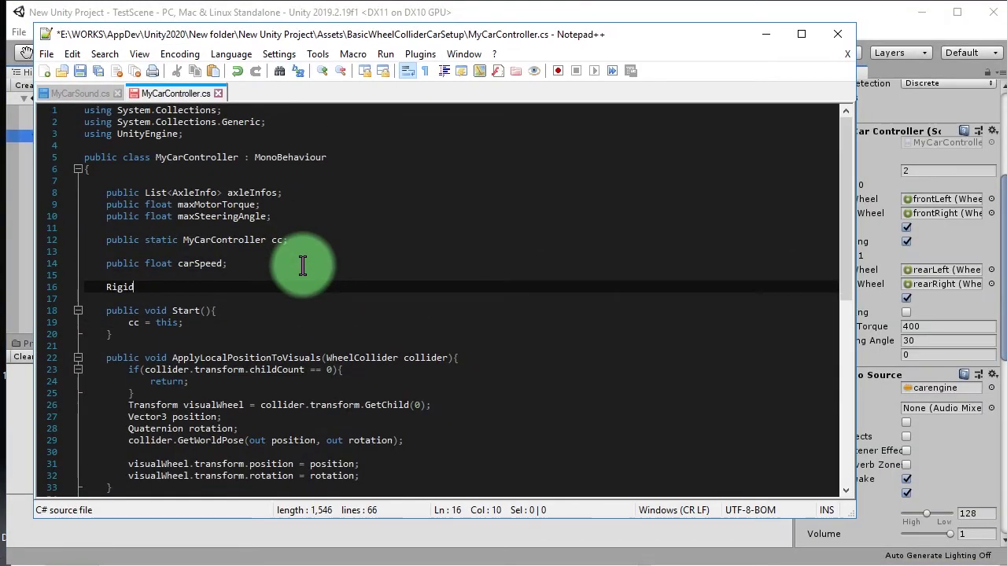
pyautogui.press('Down')
pyautogui.press('Down')
pyautogui.press('Down')
pyautogui.press('End')
pyautogui.press('Return')
pyautogui.write('rb')
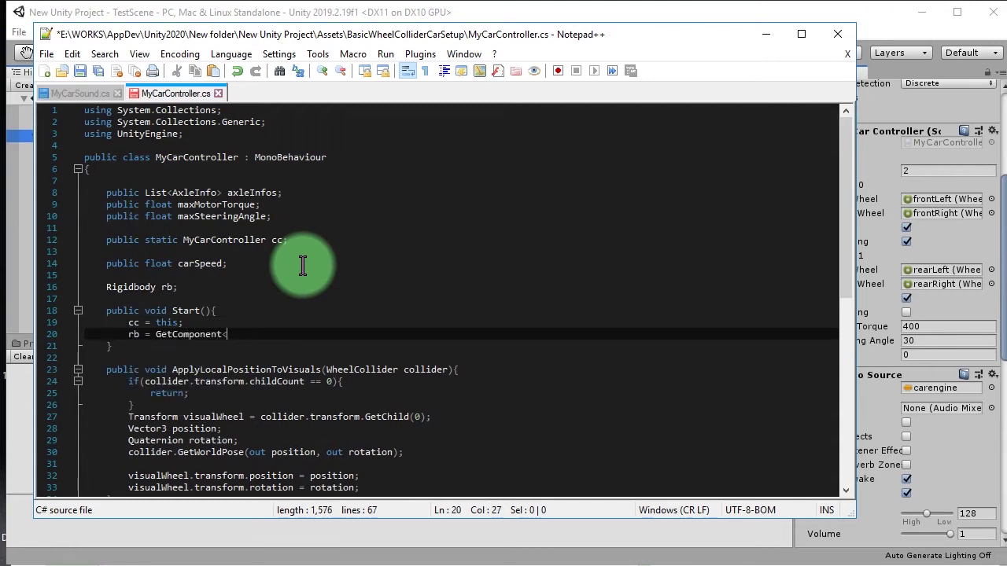
pyautogui.write('Rigidbody>();')
# Step: Set carSpeed to rb.velocity.magnitude * 3.6f in FixedUpdate
pyautogui.click(346, 263)
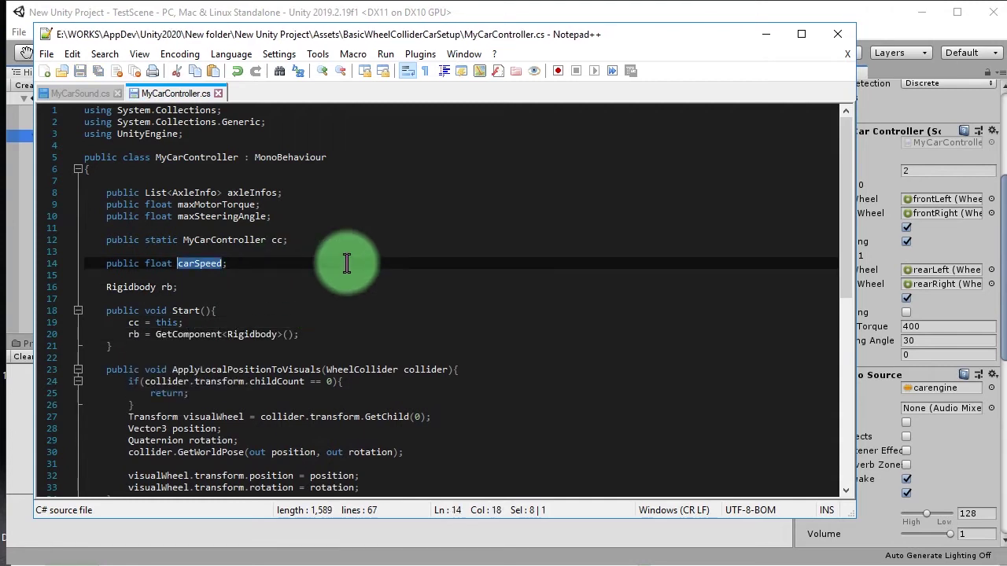
pyautogui.scroll(-8, 330, 264)
pyautogui.scroll(1, 191, 401)
pyautogui.doubleClick(247, 452)
pyautogui.write('carSpeed = rb.velocity.magnitude * 3.6f;')
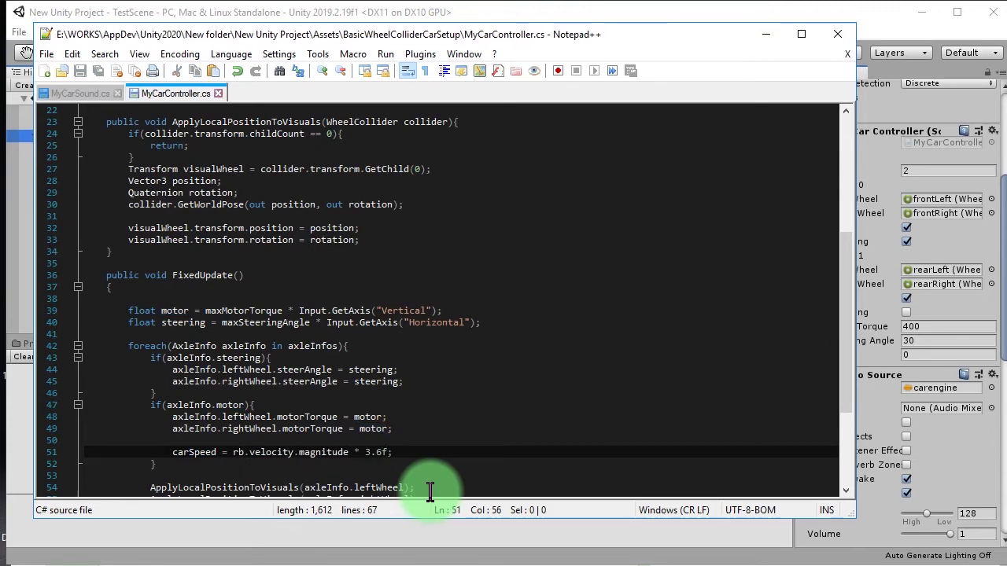
# Step: Remove the division from MyCarSound's pitch calculation, save, and play the scene in Unity
pyautogui.click(83, 93)
pyautogui.click(340, 358)
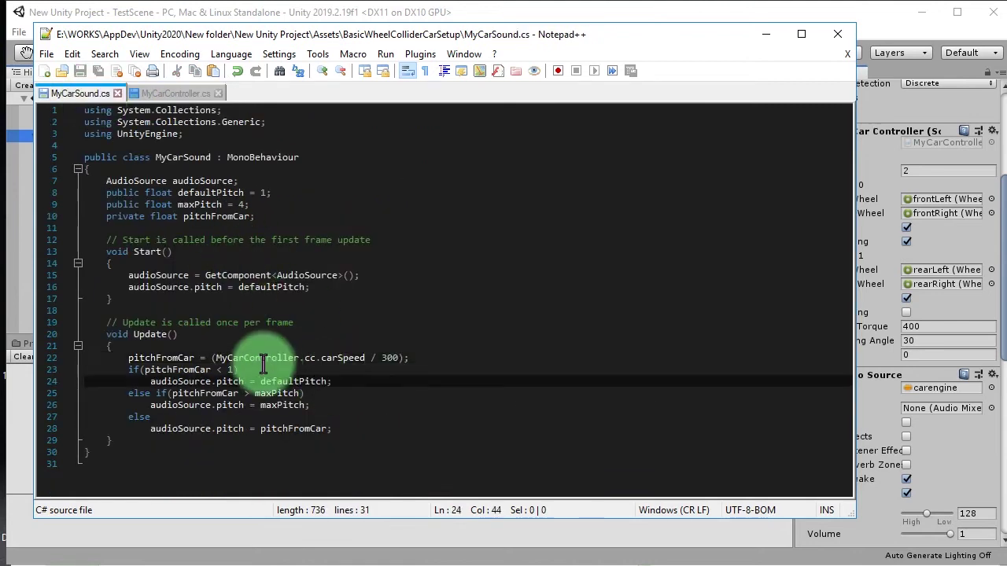
pyautogui.click(362, 358)
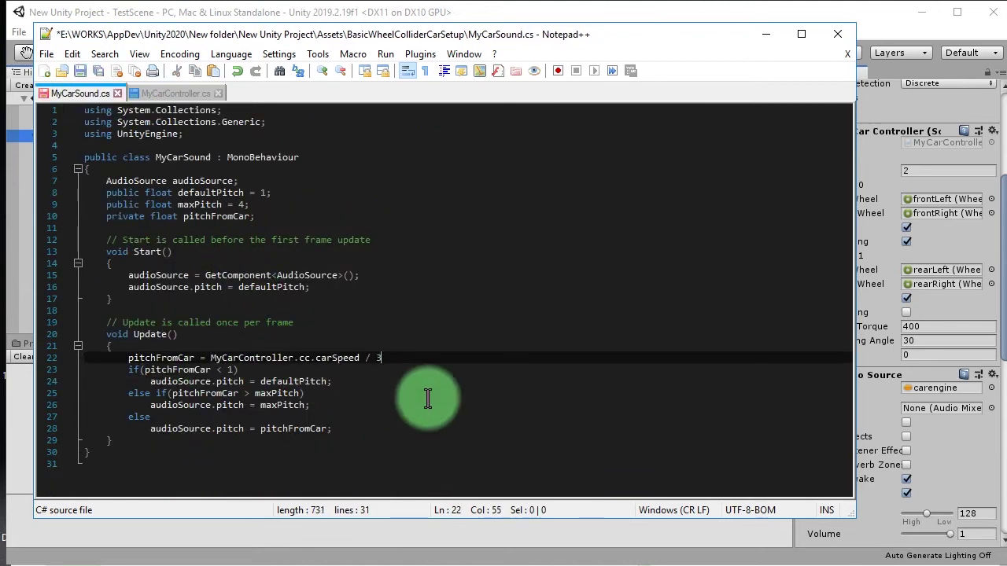
pyautogui.write(';')
pyautogui.press('Down')
pyautogui.press('Down')
pyautogui.press('Up')
pyautogui.press('Up')
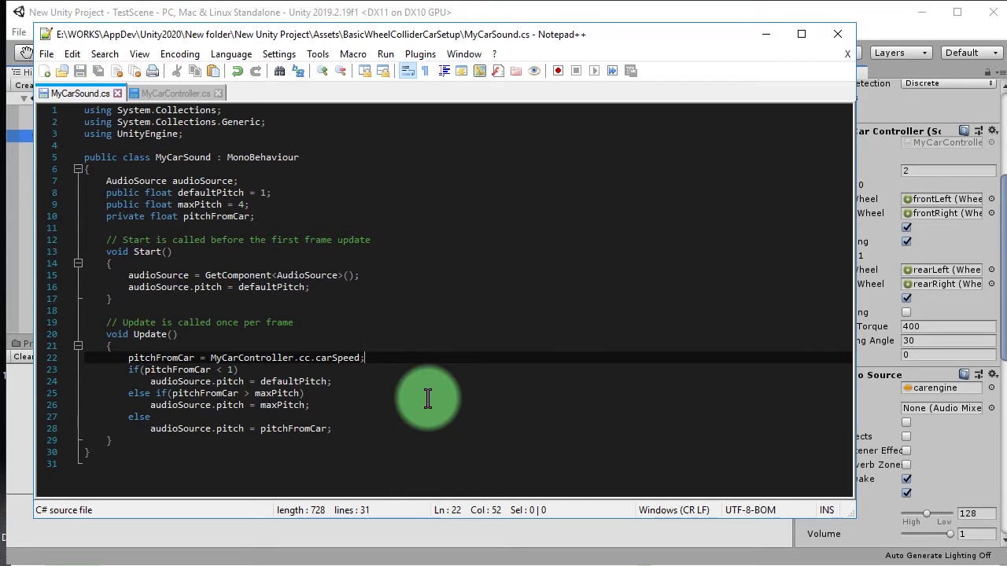
pyautogui.click(17, 415)
pyautogui.click(465, 53)
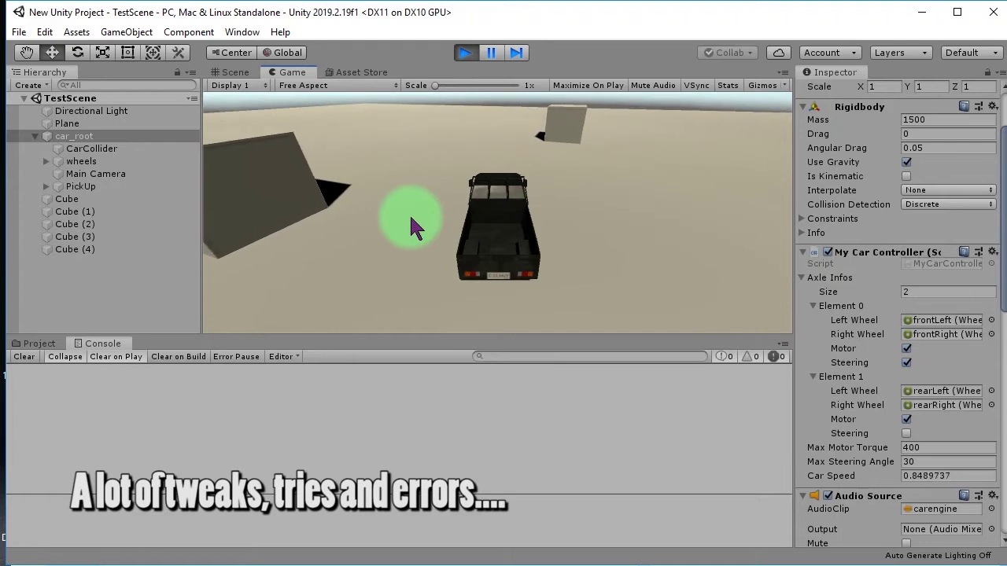
# Step: Stop Play mode, add public float carMaxSpeed = 100, and initialize carSpeed to 0
pyautogui.click(465, 52)
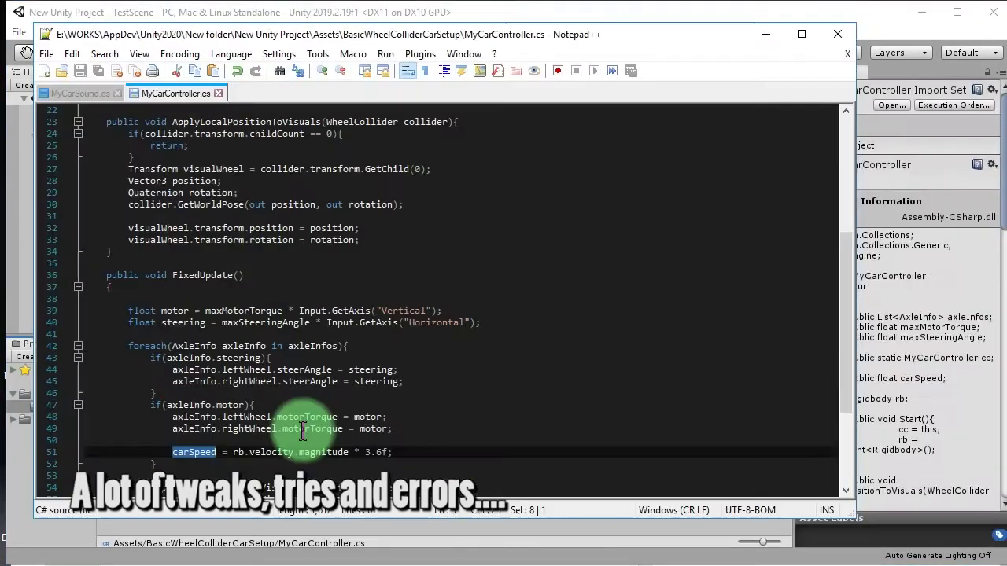
pyautogui.scroll(7, 304, 427)
pyautogui.click(307, 252)
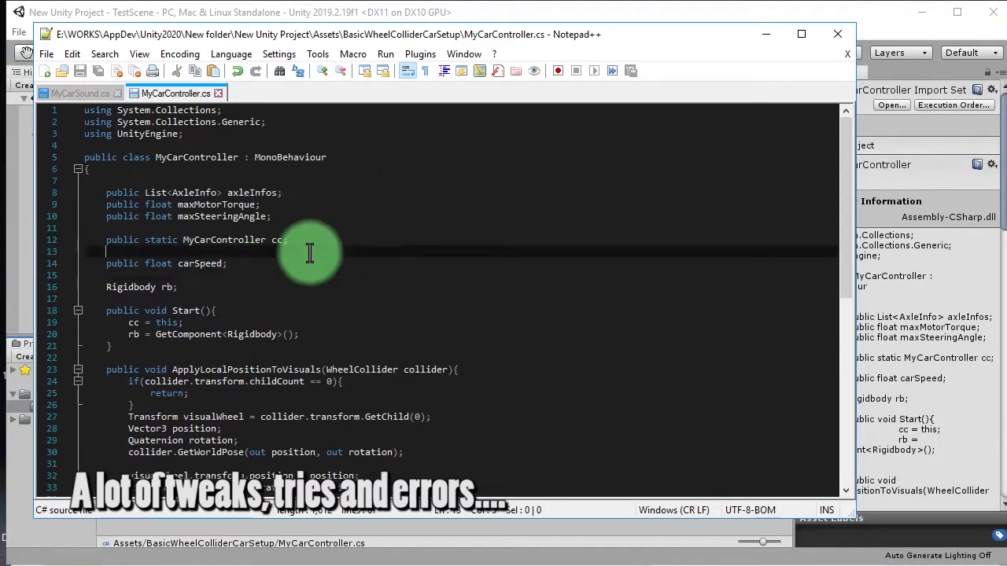
pyautogui.press('Return')
pyautogui.write('public float carMaxSpeed = 100;')
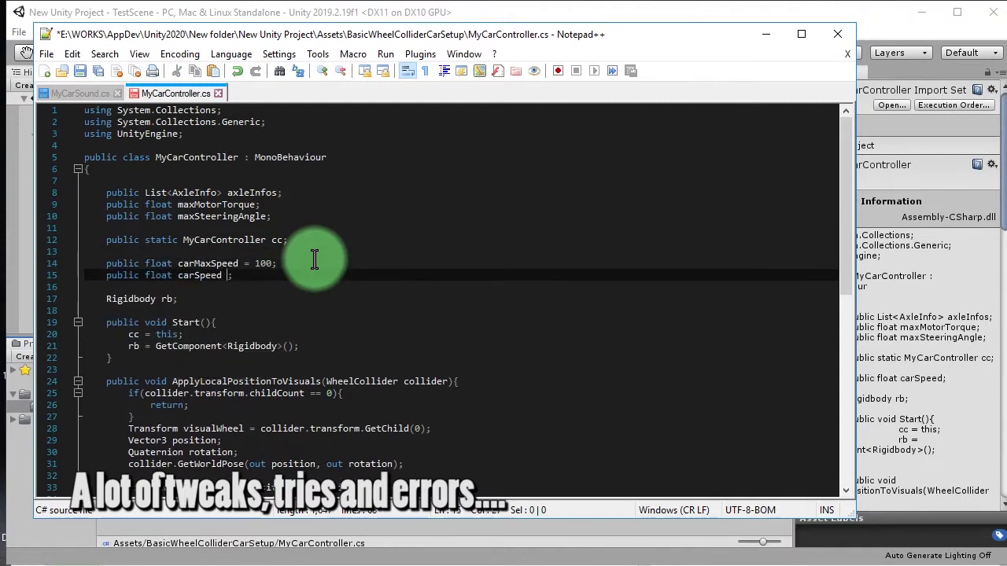
pyautogui.press('Down')
pyautogui.press('End')
pyautogui.press('Left')
pyautogui.write('= 0')
# Step: Divide the speed calculation by carMaxSpeed, play-test, and start an audioSource.pitch line in MyCarSound
pyautogui.scroll(-8, 314, 260)
pyautogui.scroll(-3, 266, 358)
pyautogui.click(232, 322)
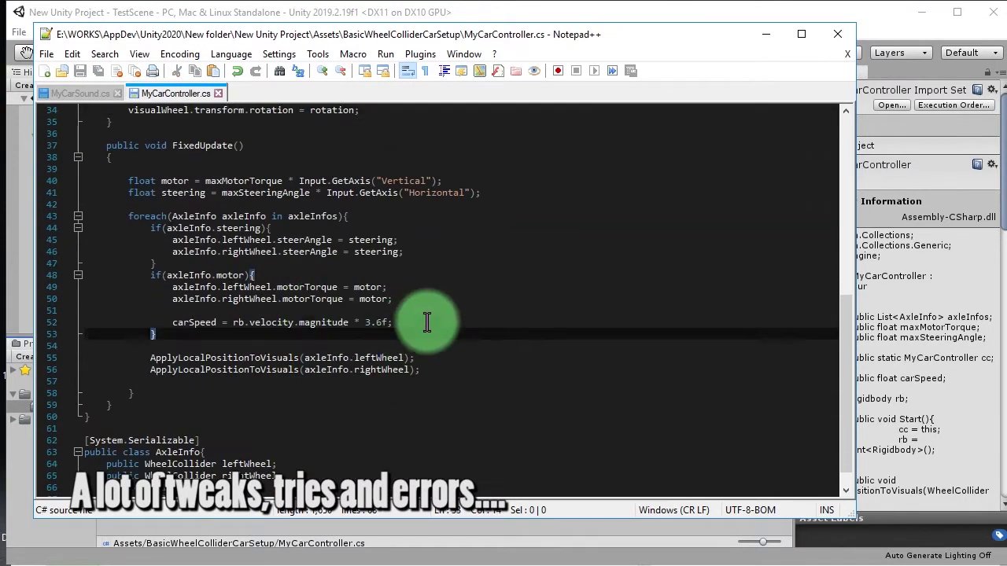
pyautogui.click(465, 52)
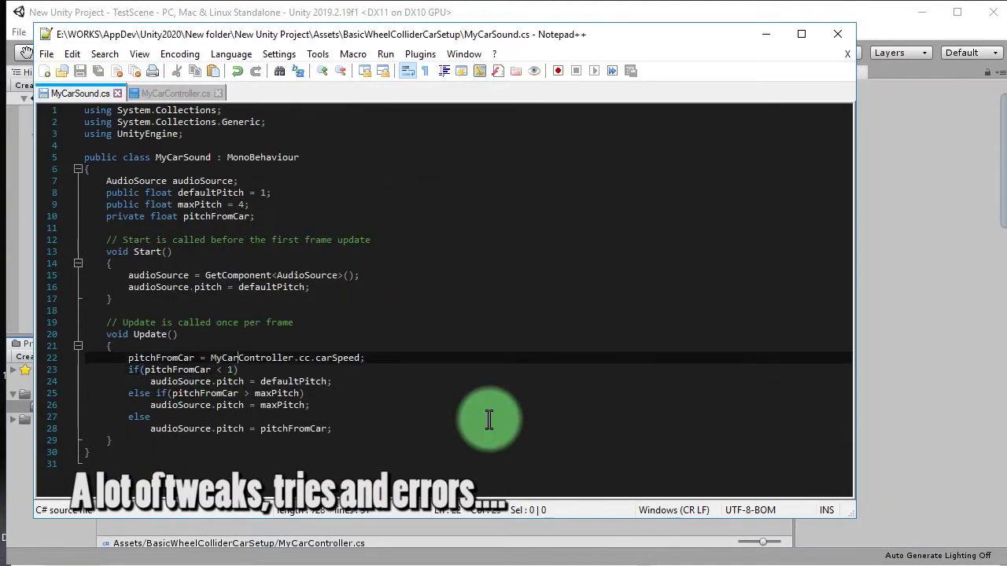
pyautogui.press('Return')
pyautogui.write('audioSource.pitch')
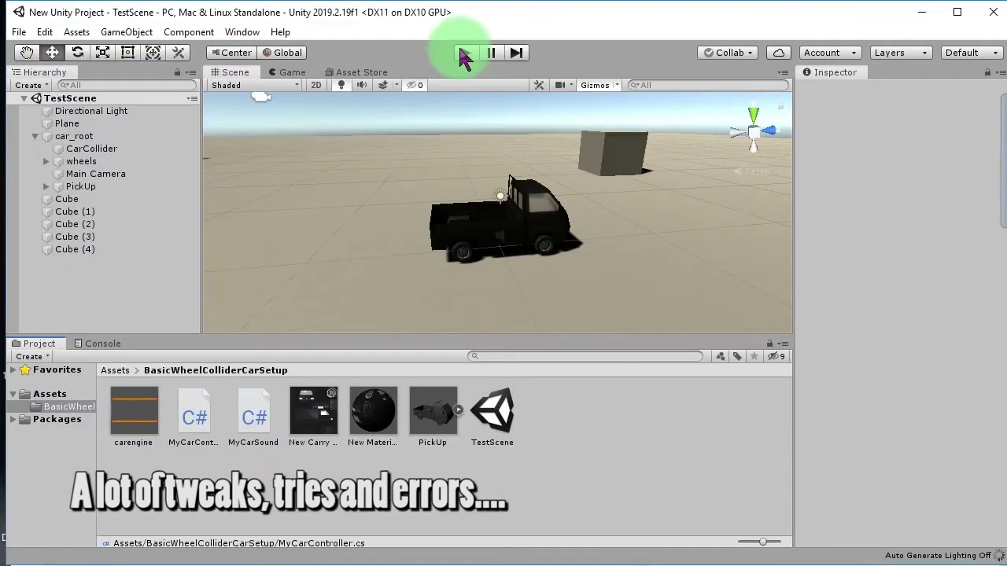
# Step: Play the scene and drive the car with the arrow keys, then return to the pitch fields
pyautogui.click(464, 53)
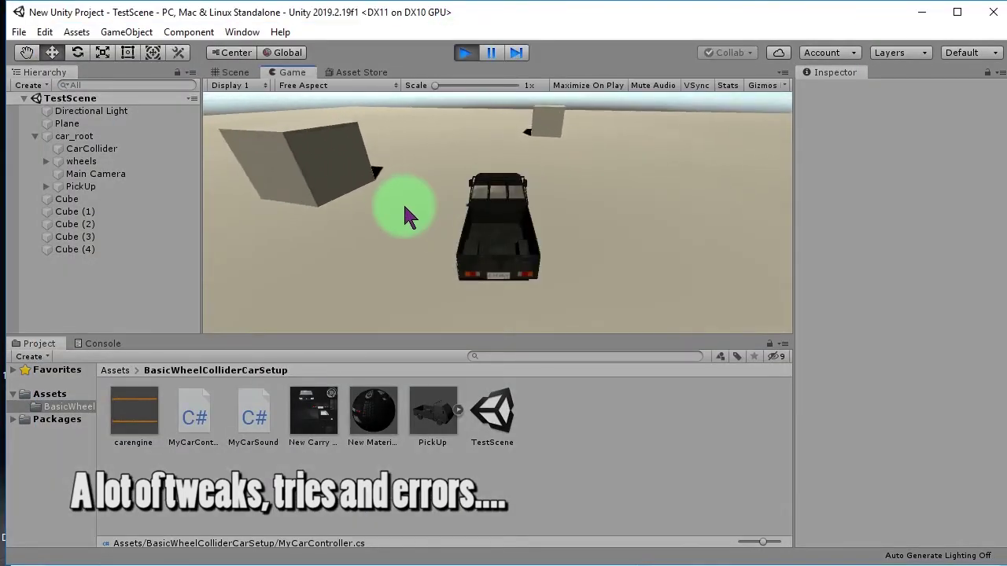
pyautogui.press('Left')
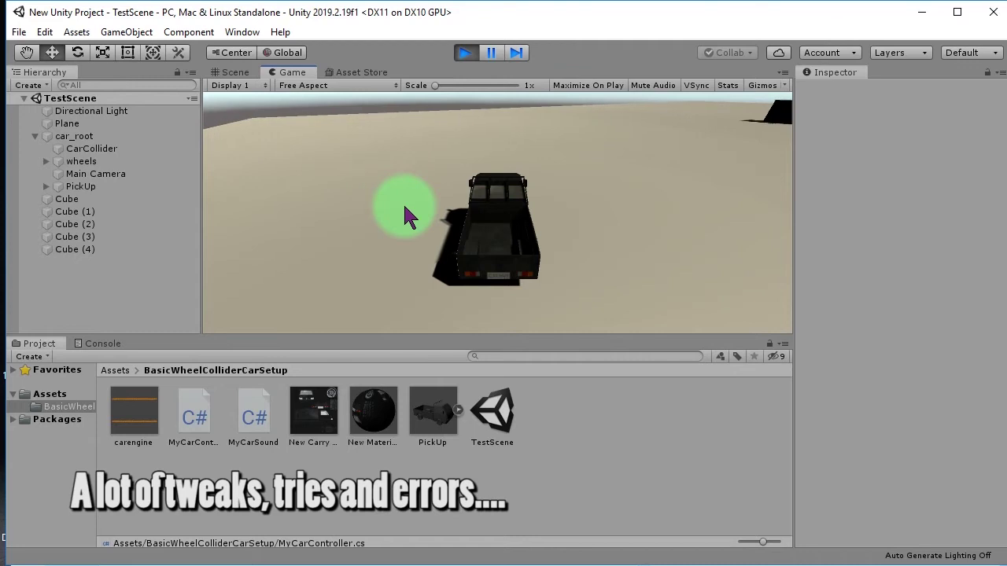
pyautogui.press('Up')
pyautogui.press('Up')
pyautogui.press('Up')
pyautogui.press('Up')
pyautogui.press('Up')
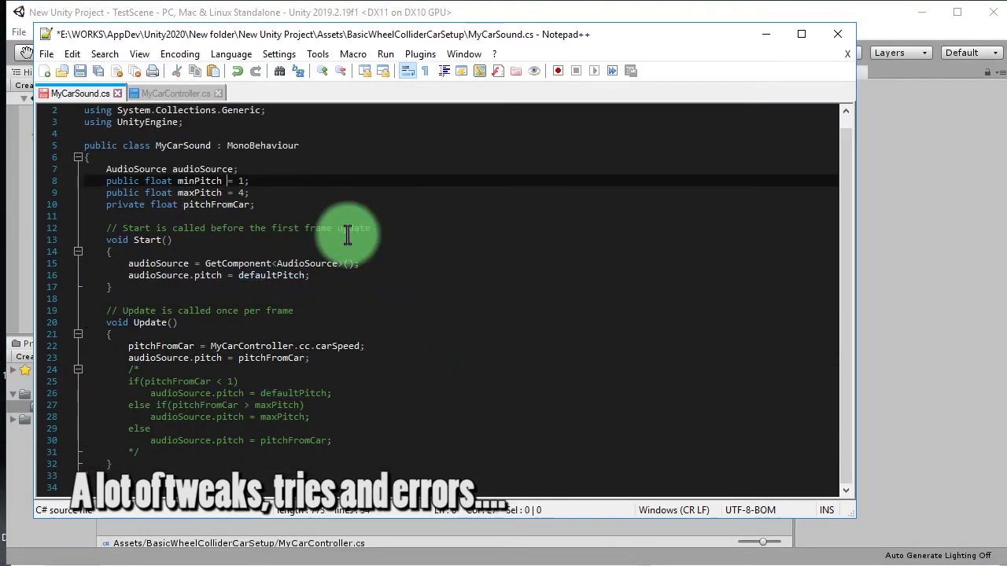
# Step: Rename defaultPitch to minPitch set to 0.5, re-enable the clamping block, and save MyCarSound
pyautogui.press('Down')
pyautogui.press('Down')
pyautogui.press('Down')
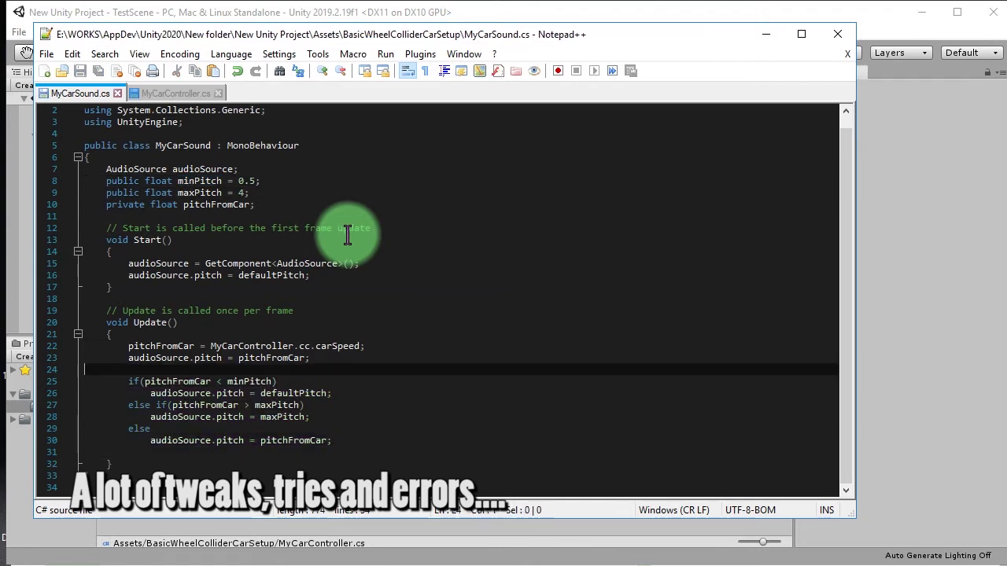
pyautogui.press('Up')
pyautogui.press('Up')
pyautogui.press('End')
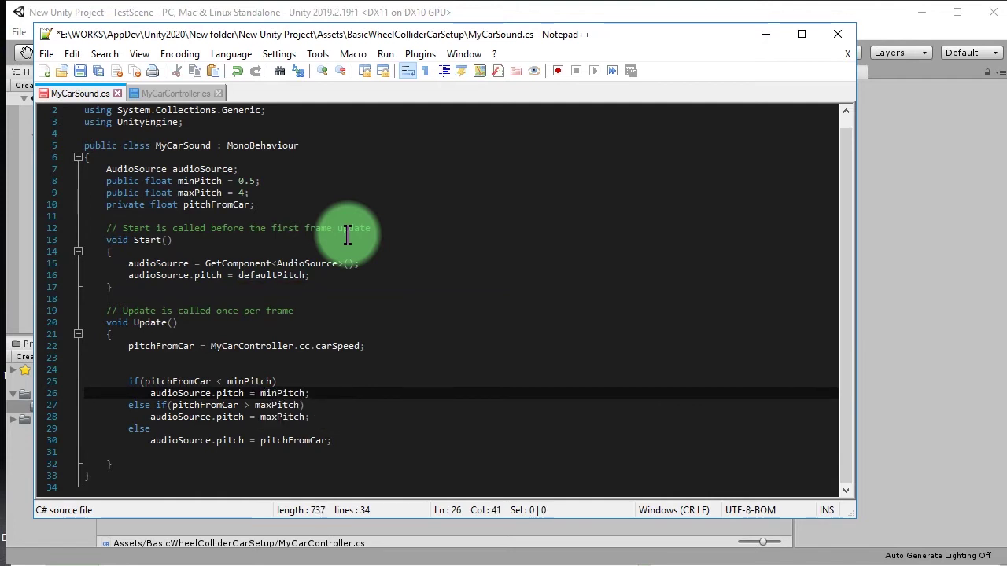
pyautogui.doubleClick(272, 275)
pyautogui.write('min')
pyautogui.press('Return')
pyautogui.doubleClick(294, 440)
pyautogui.hotkey('ctrl', 's')
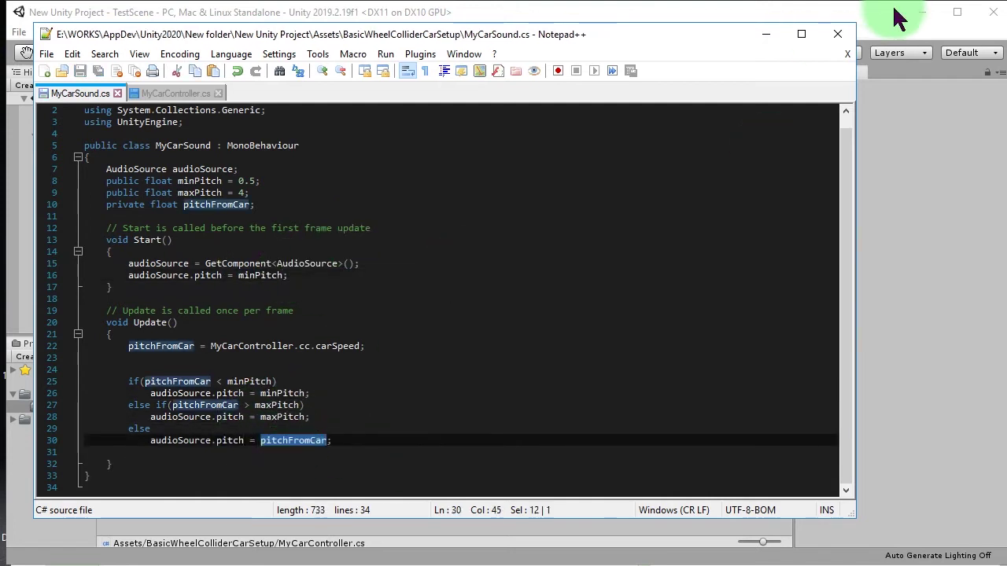
pyautogui.click(899, 19)
# Step: Jump to the compile error at the minPitch 0.5 value, recompile, and drive the car in Play mode
pyautogui.click(207, 391)
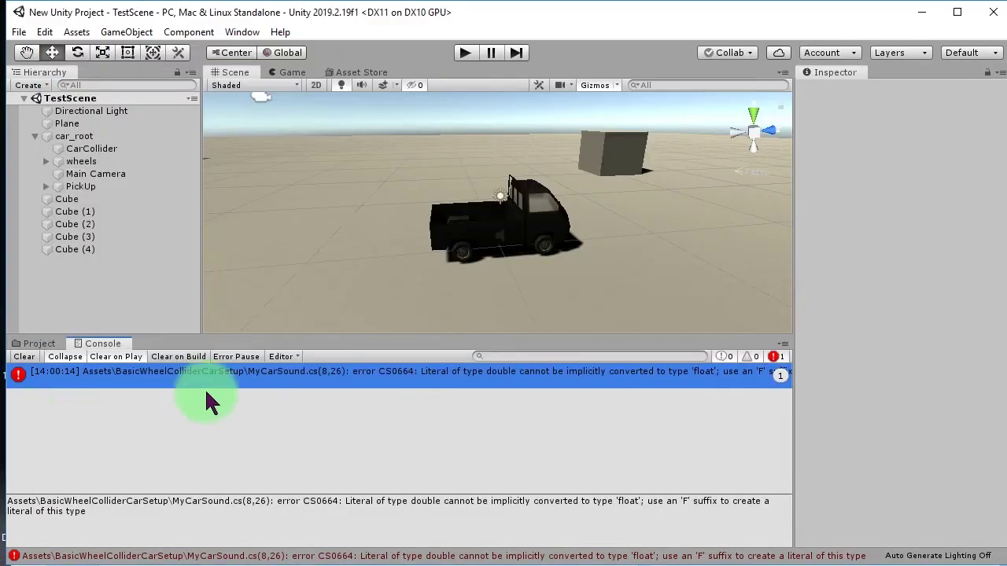
pyautogui.doubleClick(181, 376)
pyautogui.click(254, 181)
pyautogui.click(30, 346)
pyautogui.hotkey('ctrl', 'p')
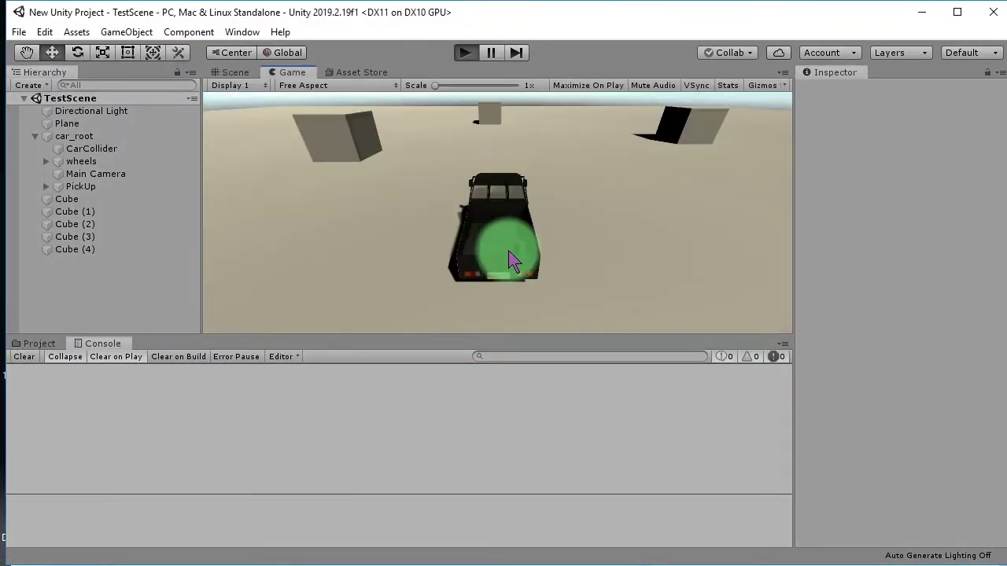
pyautogui.press('Up')
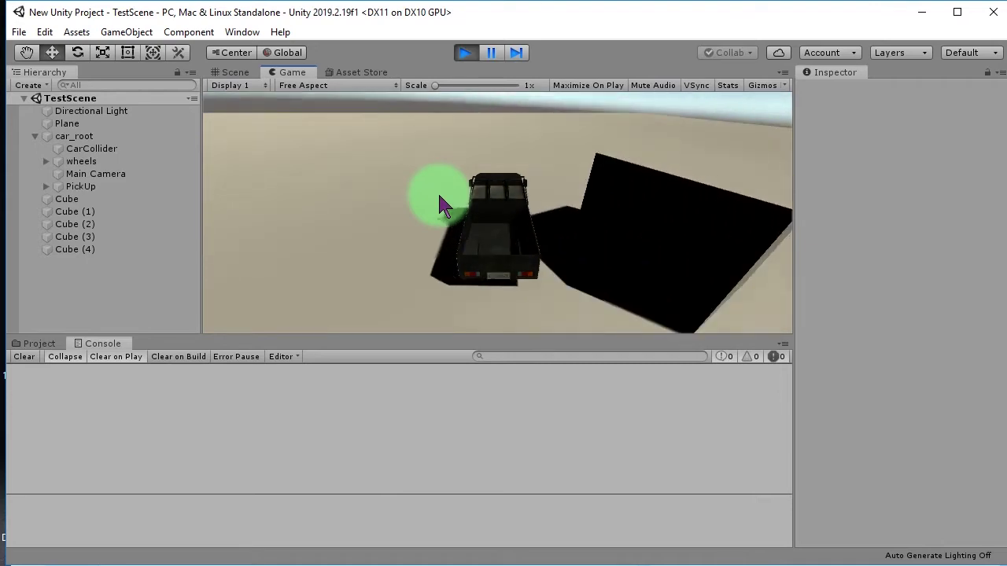
# Step: Change maxPitch to 4f and delete the blank lines in Update, saving the script
pyautogui.click(465, 52)
pyautogui.hotkey('alt', 'Tab')
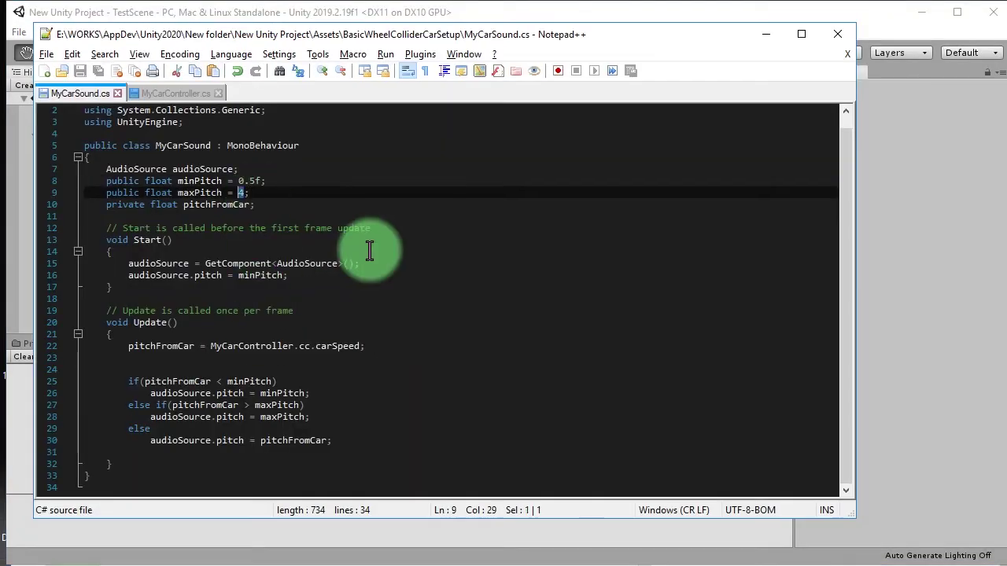
pyautogui.press('Right')
pyautogui.write('f')
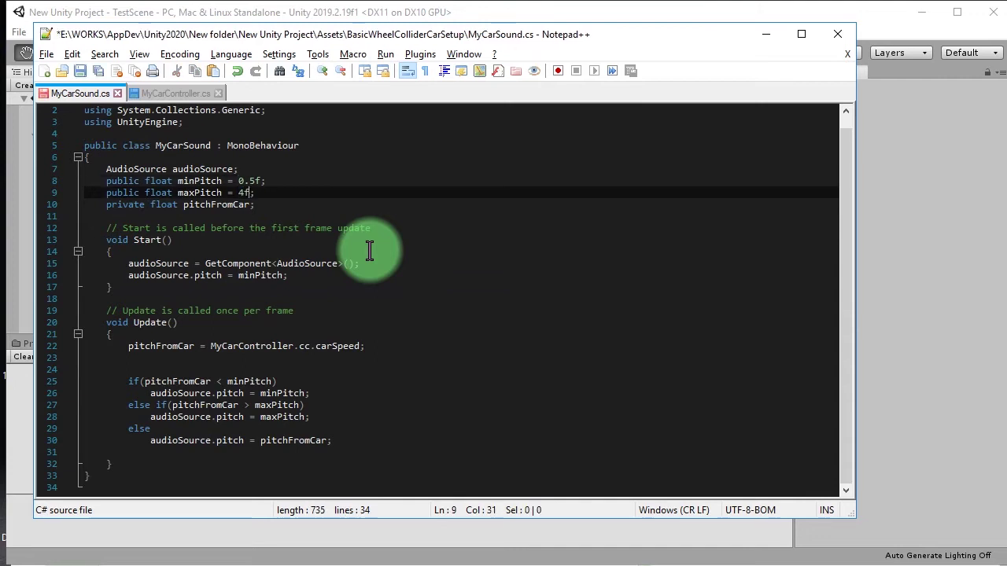
pyautogui.hotkey('ctrl', 's')
pyautogui.press('Down')
pyautogui.press('Down')
pyautogui.press('Down')
pyautogui.hotkey('shift', 'Down')
pyautogui.press('Delete')
pyautogui.hotkey('ctrl', 's')
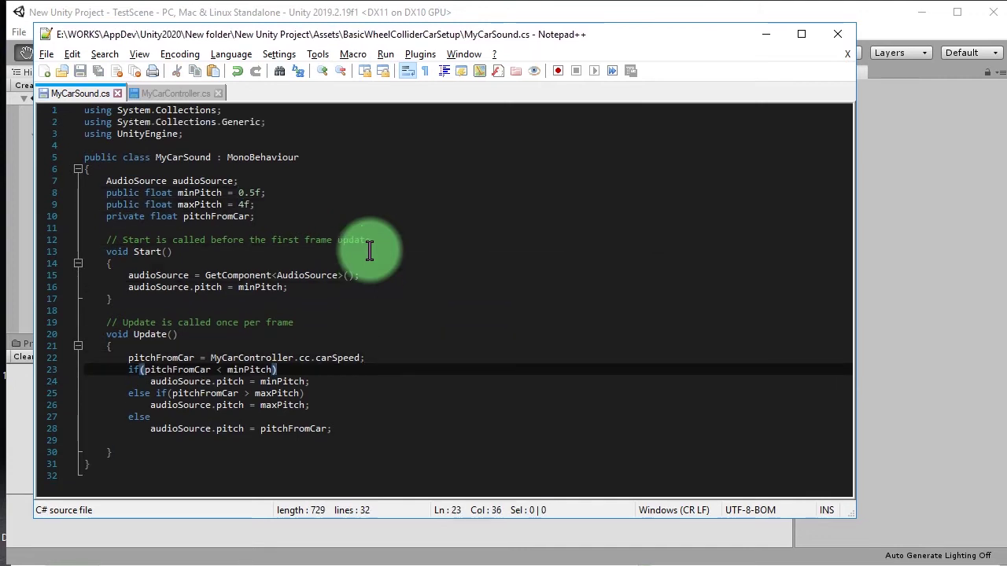
# Step: Set minPitch to 0.1f, save, then play-test and restart the scene in Unity
pyautogui.click(251, 192)
pyautogui.press('BackSpace')
pyautogui.write('1')
pyautogui.hotkey('ctrl', 's')
pyautogui.press('Down')
pyautogui.press('Left')
pyautogui.press('Left')
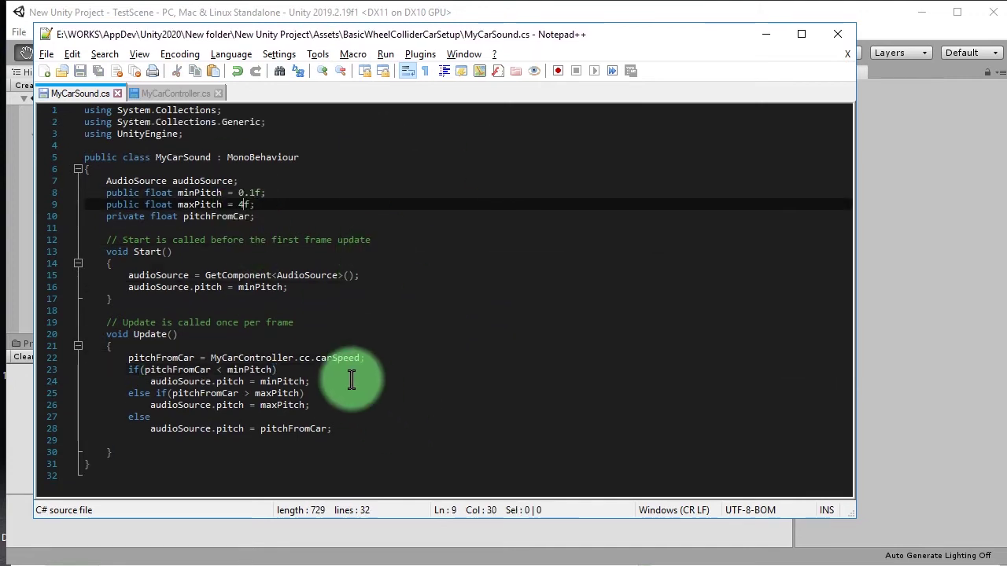
pyautogui.hotkey('alt', 'Tab')
pyautogui.click(464, 50)
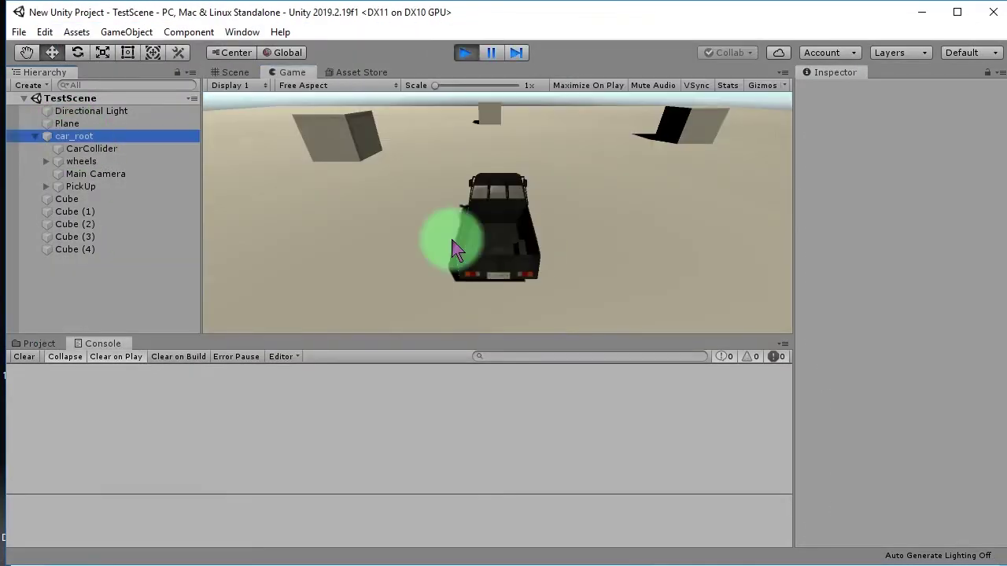
pyautogui.scroll(-5, 809, 506)
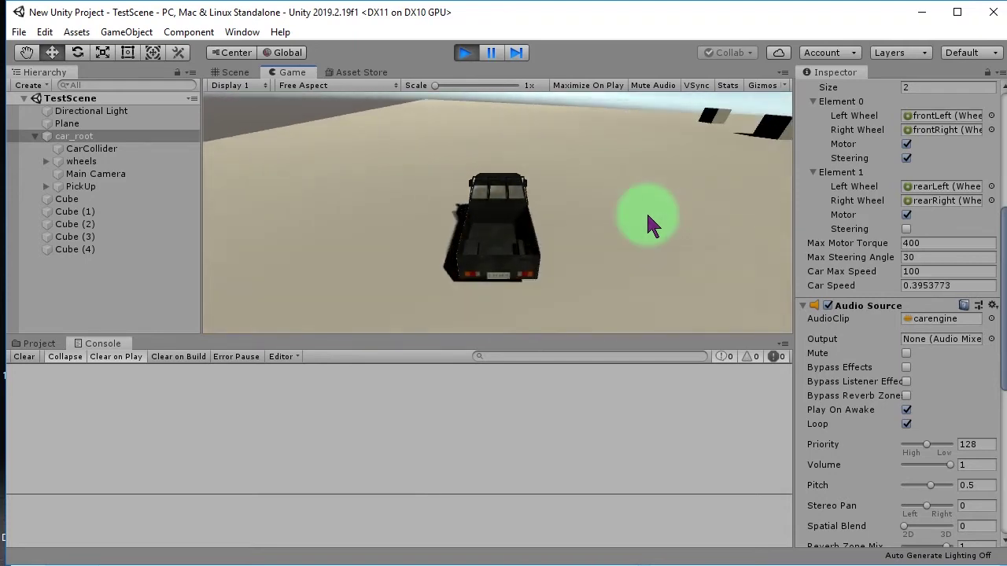
pyautogui.click(465, 52)
pyautogui.click(464, 52)
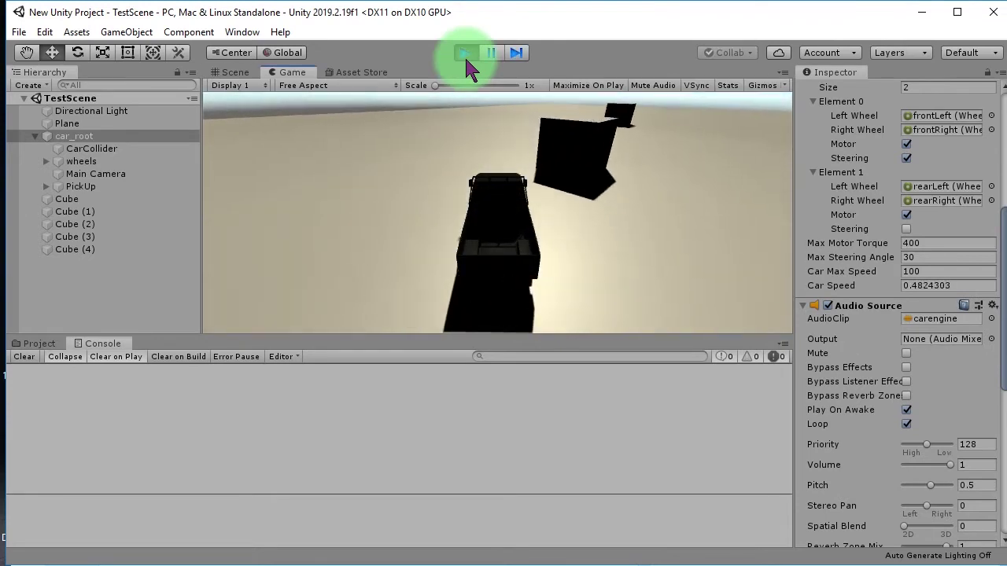
# Step: Stop Play mode and rename carSpeed to carCurrentSpeed in MyCarController's declaration and line 52
pyautogui.click(464, 53)
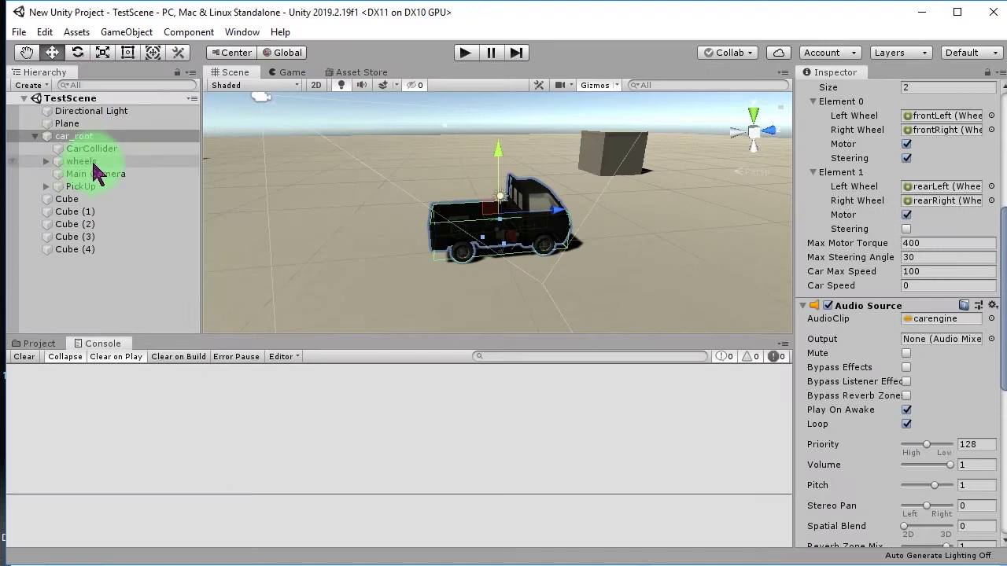
pyautogui.hotkey('alt', 'Tab')
pyautogui.click(174, 93)
pyautogui.click(197, 275)
pyautogui.doubleClick(243, 275)
pyautogui.hotkey('ctrl', 'c')
pyautogui.scroll(-6, 326, 412)
pyautogui.scroll(-5, 204, 339)
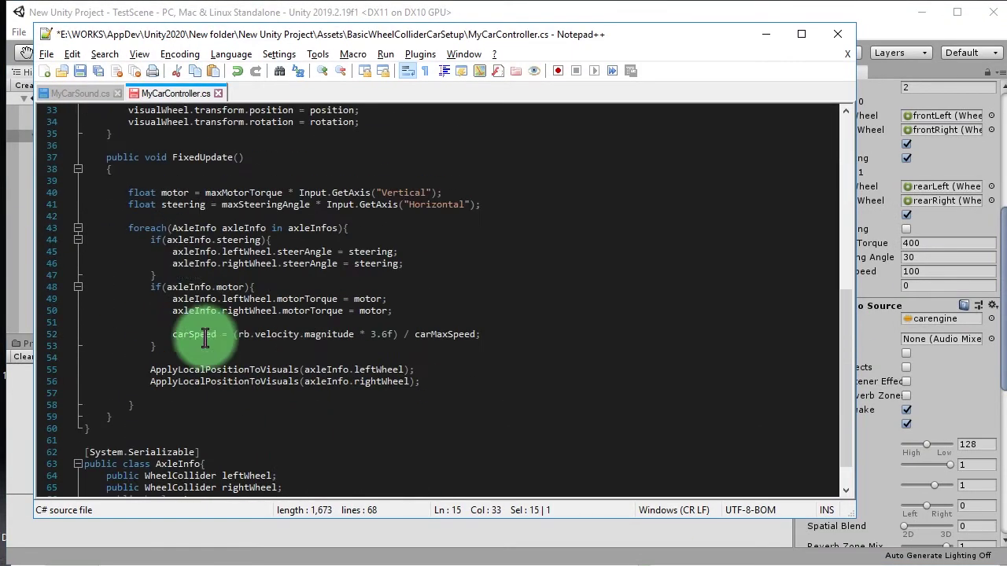
pyautogui.doubleClick(201, 334)
pyautogui.hotkey('ctrl', 'v')
pyautogui.scroll(11, 259, 315)
pyautogui.scroll(-12, 260, 315)
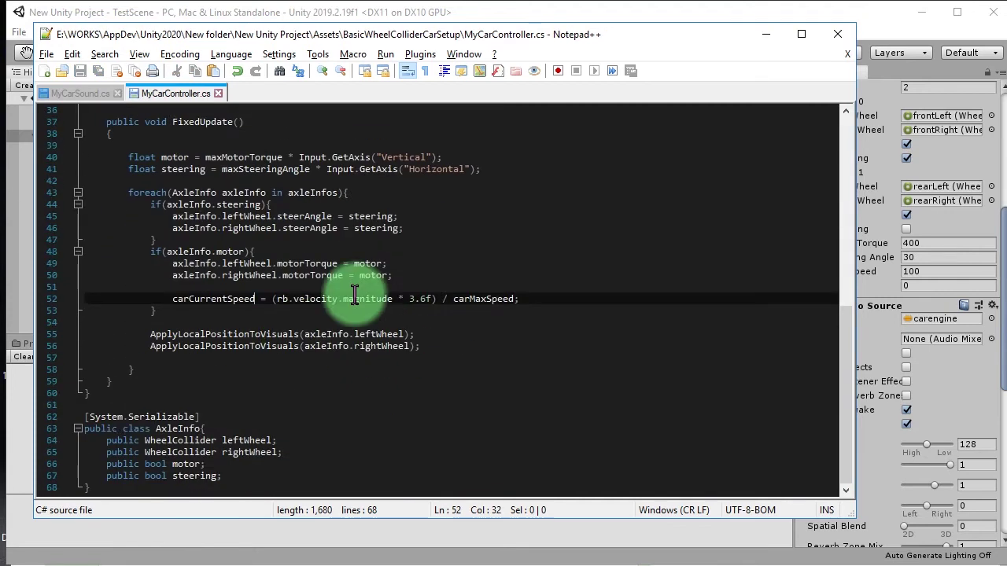
# Step: Check MyCarSound uses carCurrentSpeed, then run the game in Unity
pyautogui.hotkey('ctrl', 'Tab')
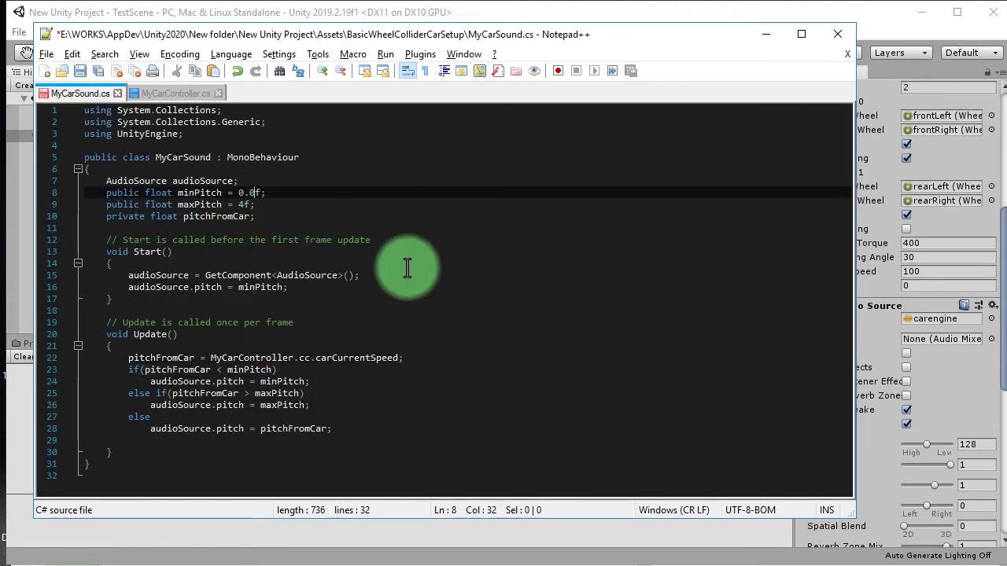
pyautogui.click(219, 526)
pyautogui.click(464, 52)
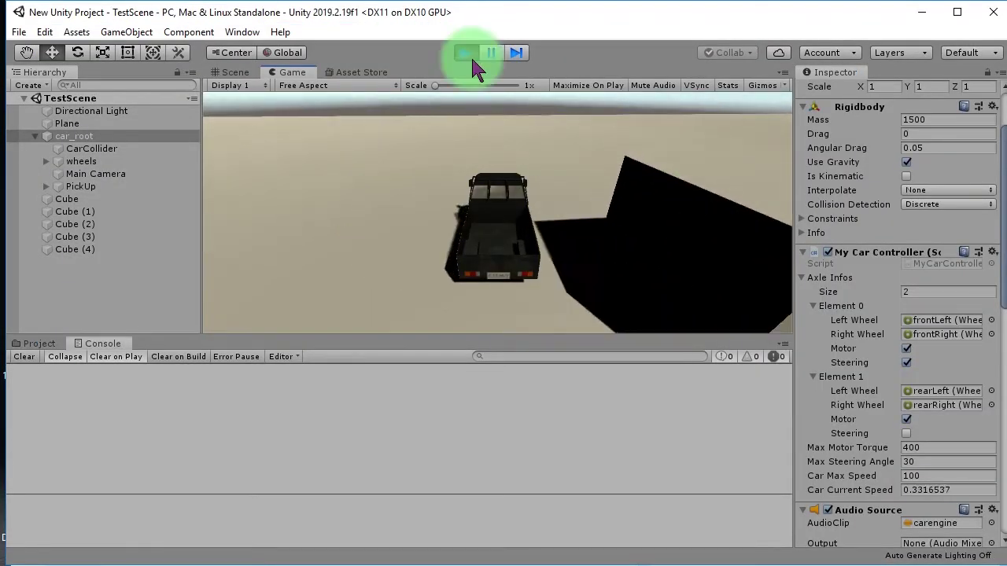
# Step: Stop Play mode and review pitchFromCar, minPitch and maxPitch in MyCarSound's Update
pyautogui.click(465, 52)
pyautogui.hotkey('alt', 'Tab')
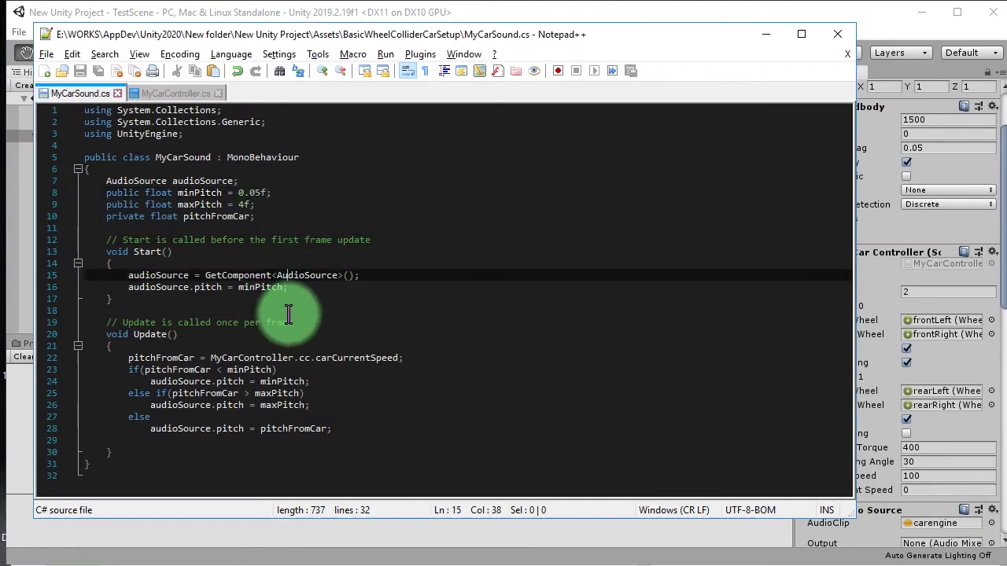
pyautogui.click(226, 358)
pyautogui.doubleClick(158, 359)
pyautogui.doubleClick(196, 370)
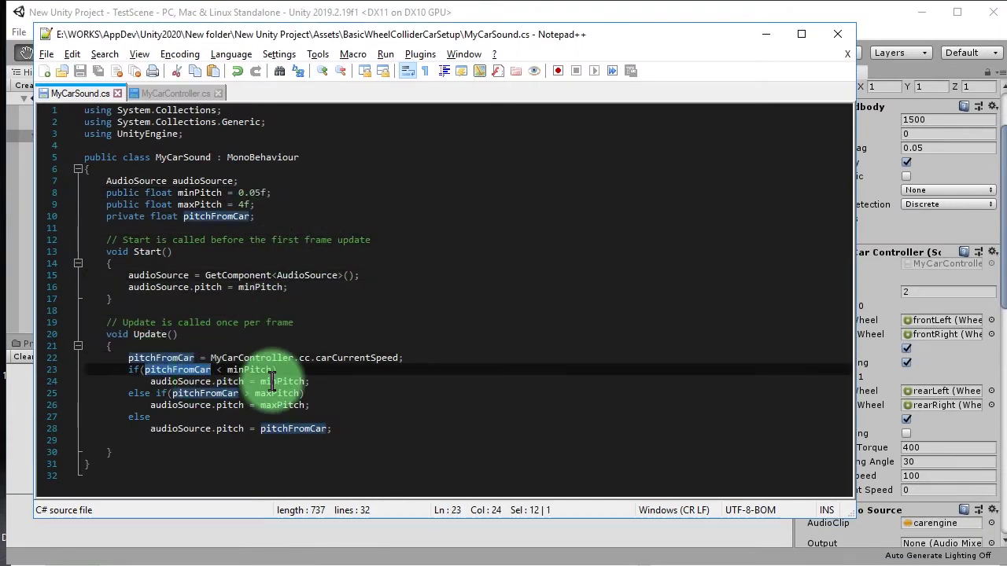
pyautogui.doubleClick(275, 382)
pyautogui.doubleClick(206, 393)
pyautogui.doubleClick(277, 394)
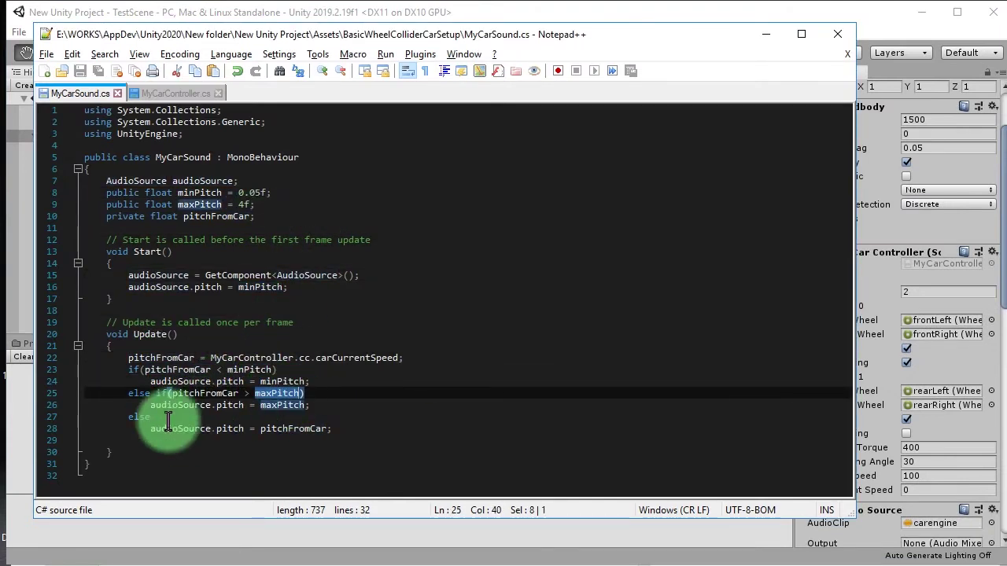
# Step: Move the pitchFromCar assignment line above the if block and save
pyautogui.doubleClick(296, 429)
pyautogui.hotkey('ctrl', 'x')
pyautogui.hotkey('ctrl', 'v')
pyautogui.press('Return')
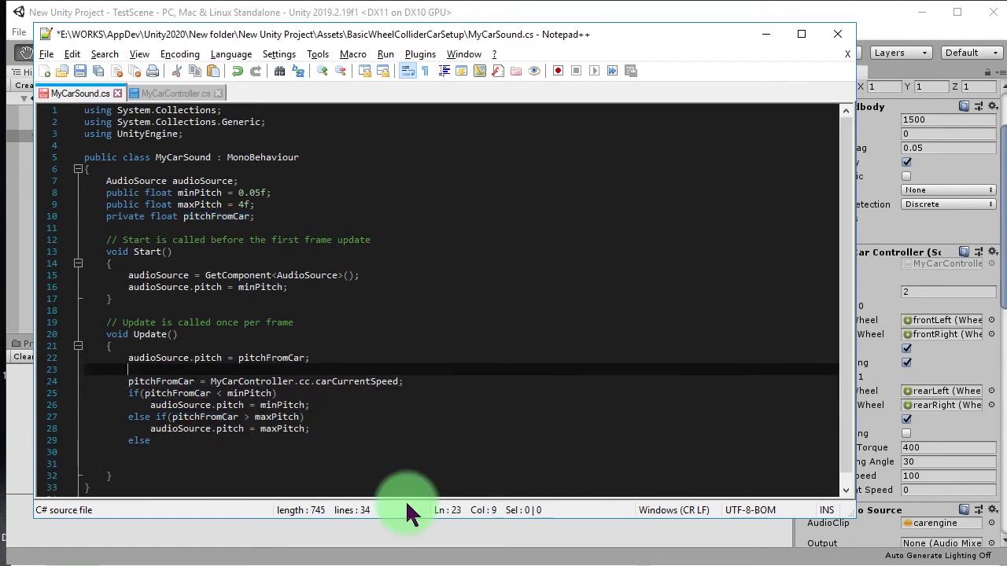
pyautogui.hotkey('ctrl', 's')
# Step: Test the pitch in Play mode, undo the last edit, save, and play again
pyautogui.hotkey('alt', 'Tab')
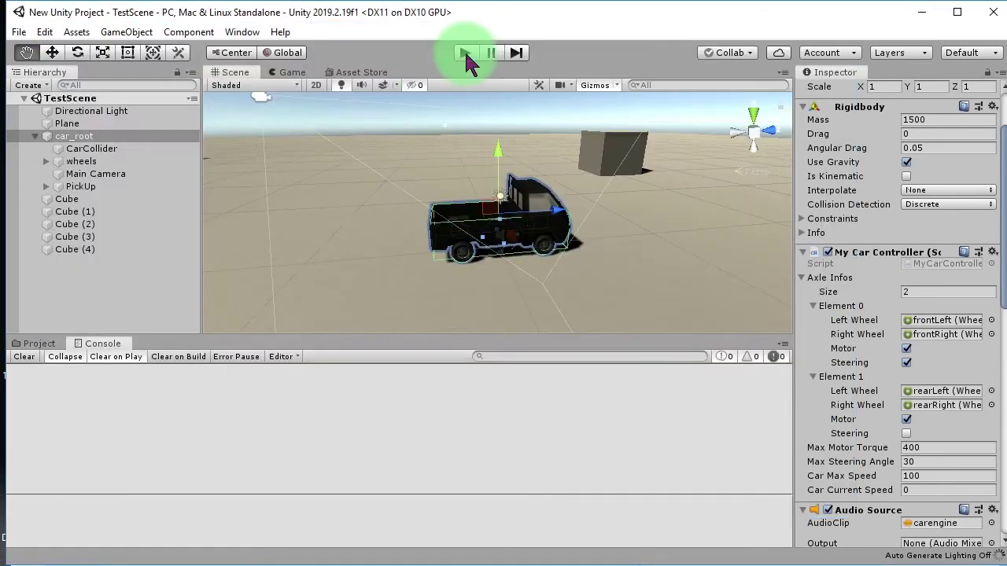
pyautogui.click(465, 53)
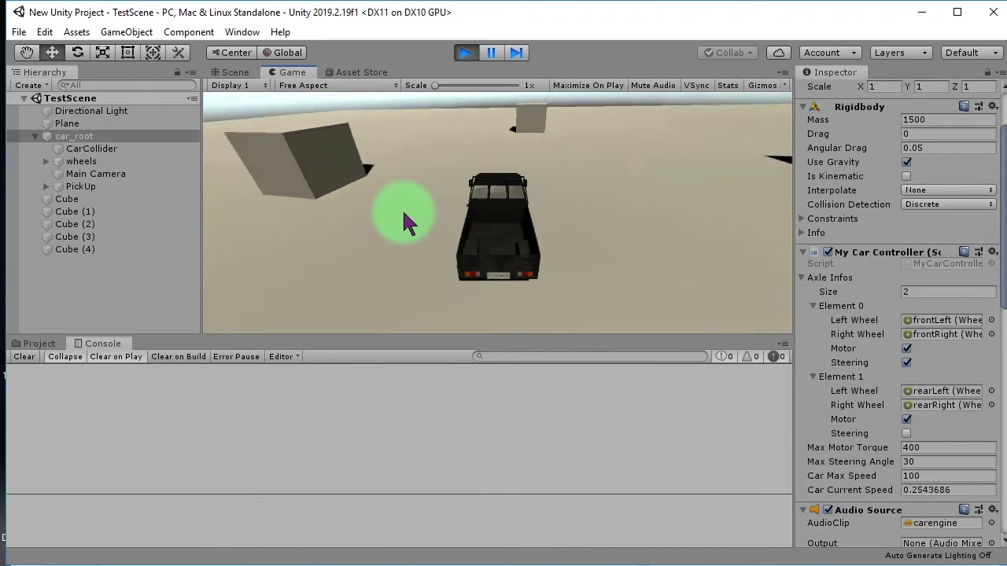
pyautogui.click(464, 53)
pyautogui.hotkey('alt', 'Tab')
pyautogui.hotkey('ctrl', 'z')
pyautogui.hotkey('ctrl', 'z')
pyautogui.hotkey('ctrl', 'z')
pyautogui.hotkey('ctrl', 'z')
pyautogui.hotkey('ctrl', 's')
pyautogui.hotkey('alt', 'Tab')
pyautogui.click(465, 52)
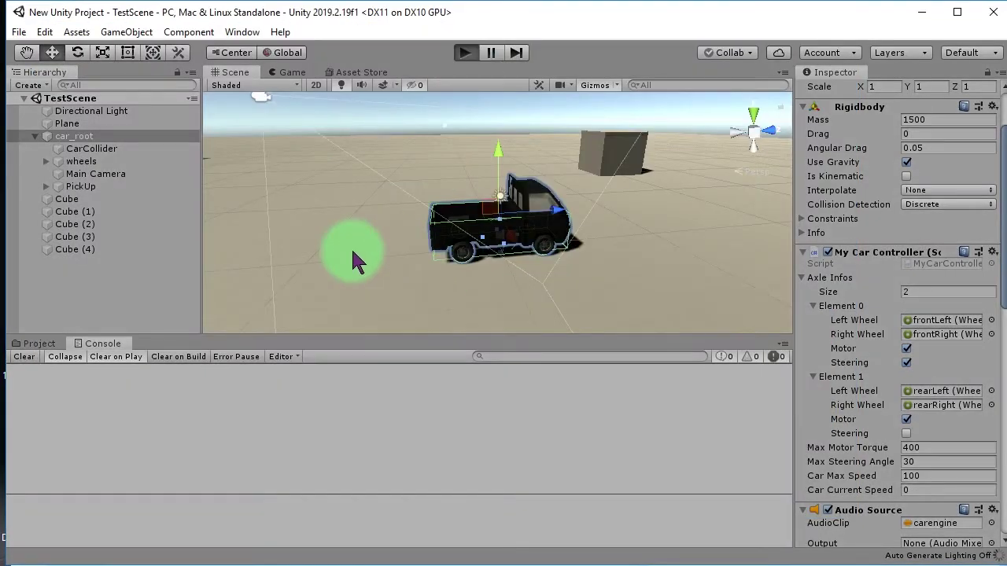
# Step: In MyCarSound.cs, add an if (pitchFromCar < minPitch) branch that sets the pitch to minPitch
pyautogui.hotkey('alt', 'Tab')
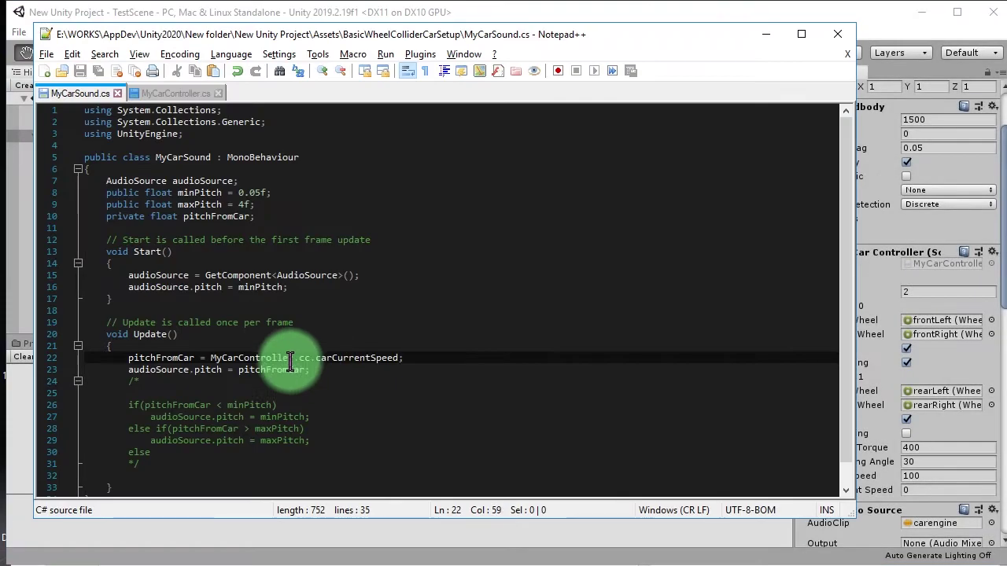
pyautogui.press('Return')
pyautogui.write('if(pitchFromCar < minPitch)')
pyautogui.press('Return')
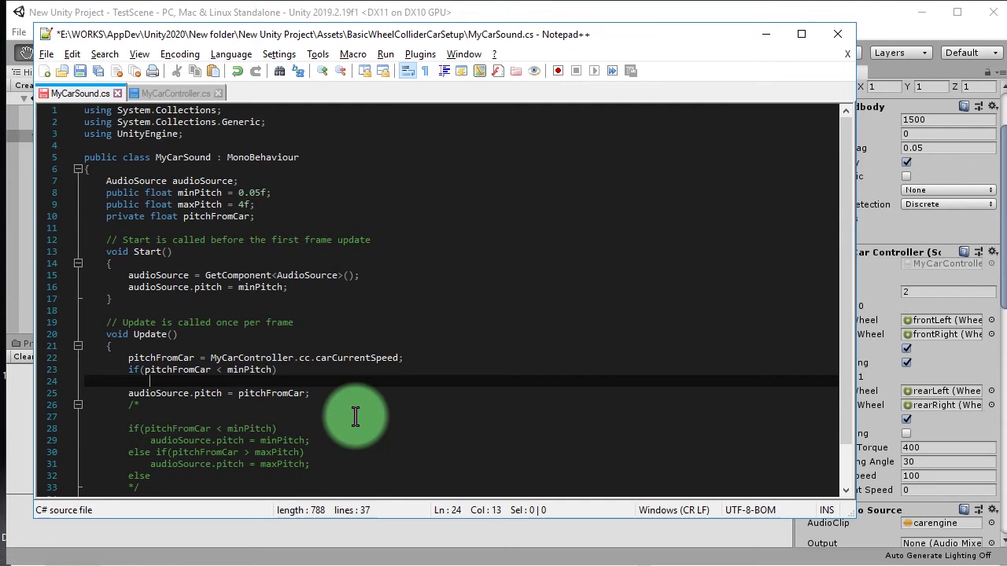
pyautogui.write('else')
pyautogui.hotkey('ctrl', 'v')
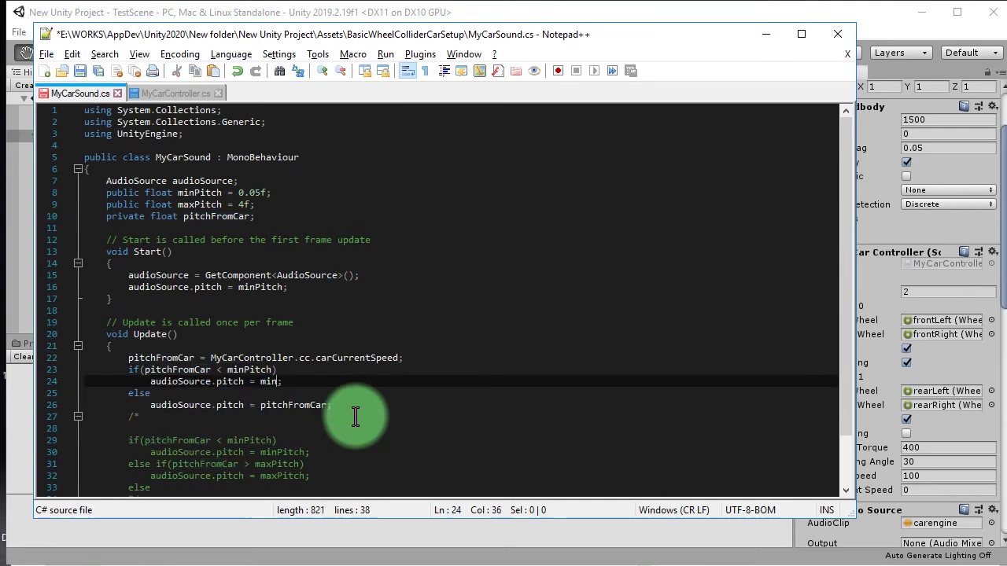
pyautogui.write('Pitch')
# Step: Delete the maxPitch declaration and the commented-out clamp block, save the script, and return to Unity
pyautogui.tripleClick(304, 203)
pyautogui.press('Delete')
pyautogui.moveTo(128, 405); pyautogui.dragTo(364, 476)
pyautogui.press('Delete')
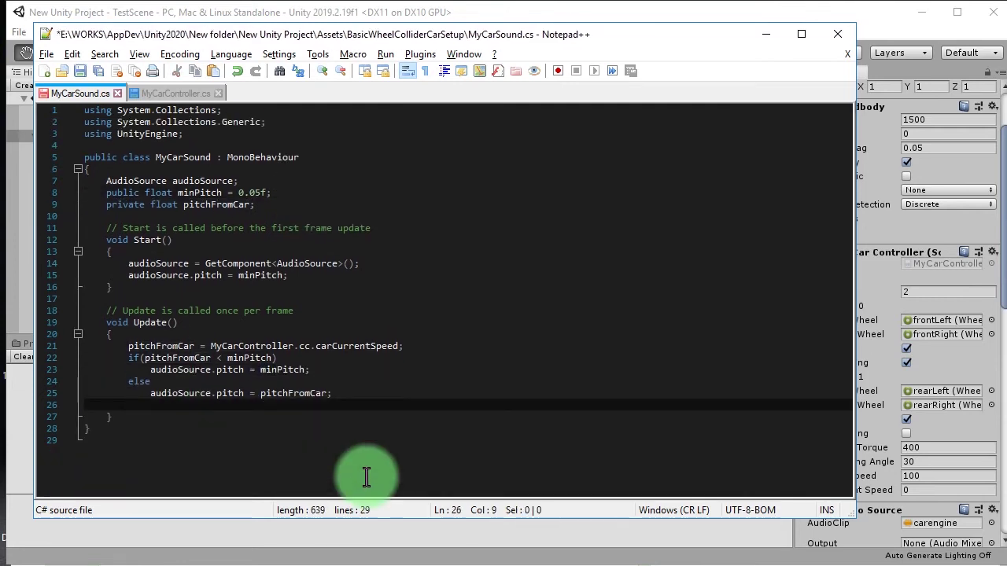
pyautogui.press('BackSpace')
pyautogui.press('BackSpace')
pyautogui.press('BackSpace')
pyautogui.hotkey('ctrl', 's')
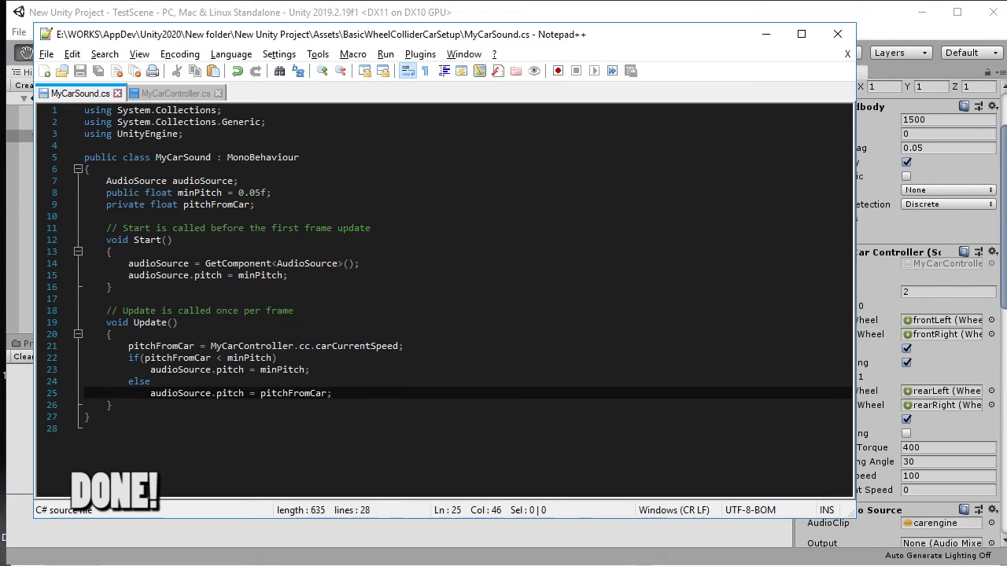
pyautogui.hotkey('alt', 'Tab')
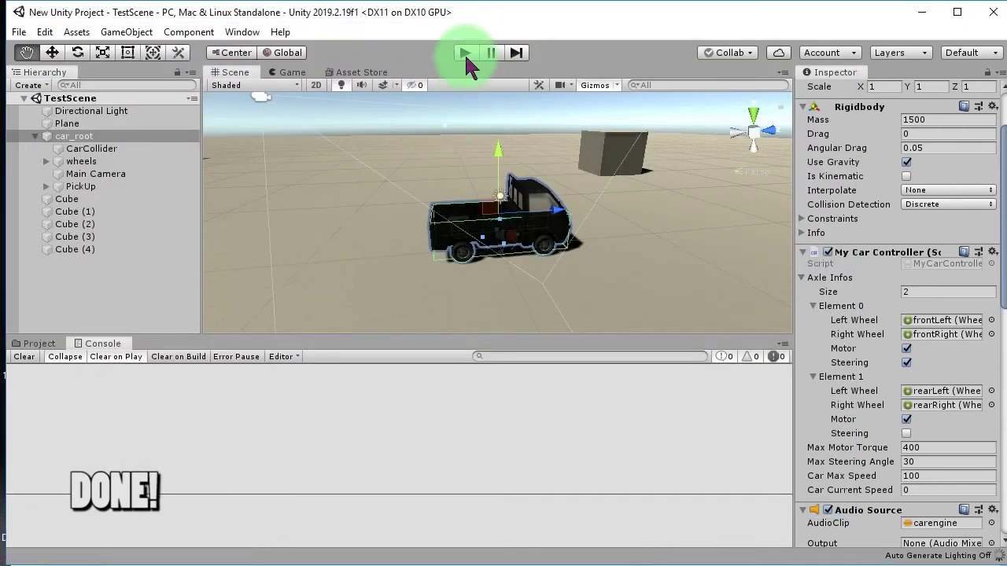
# Step: Play-test the car with the min-pitch-only script, stop play mode, and select car_root
pyautogui.click(466, 55)
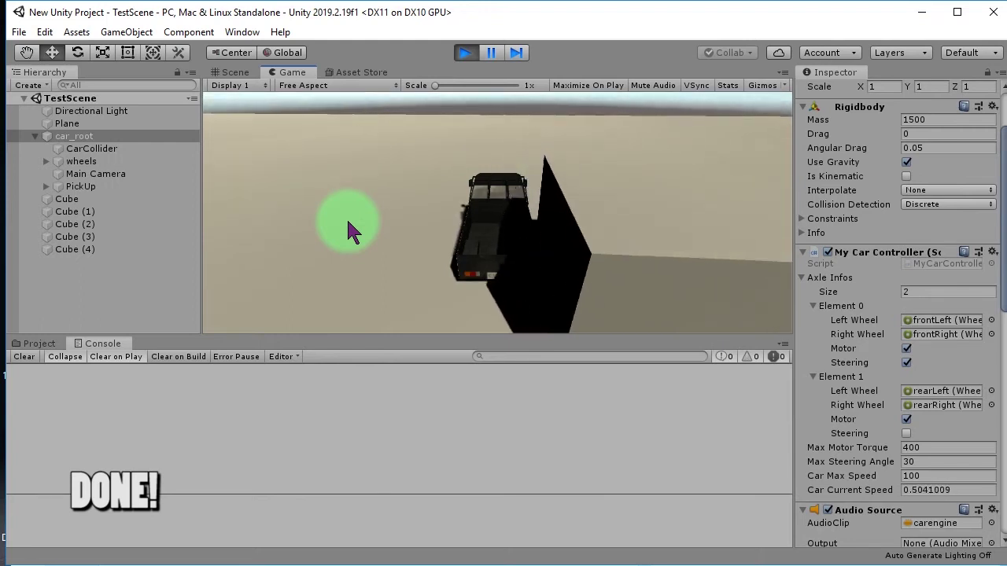
pyautogui.click(466, 52)
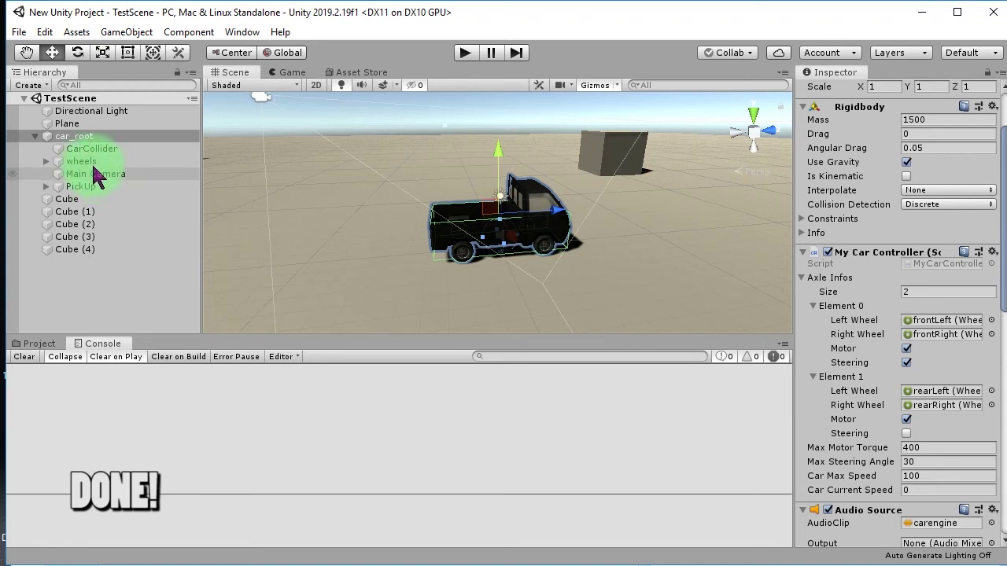
pyautogui.click(81, 186)
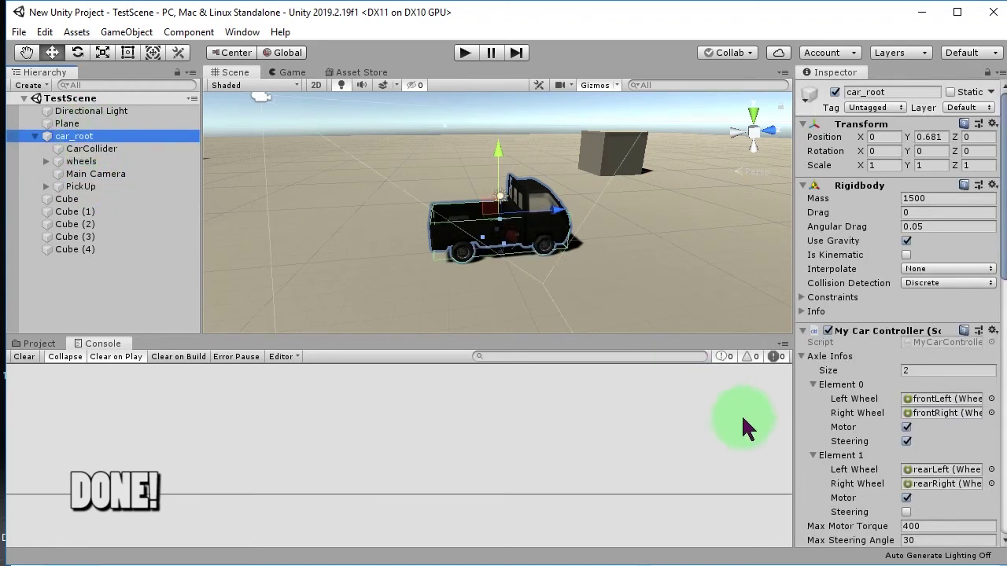
# Step: Scroll car_root's Inspector to My Car Sound, confirm Min Pitch is 0.1, and start the game
pyautogui.scroll(-10, 810, 466)
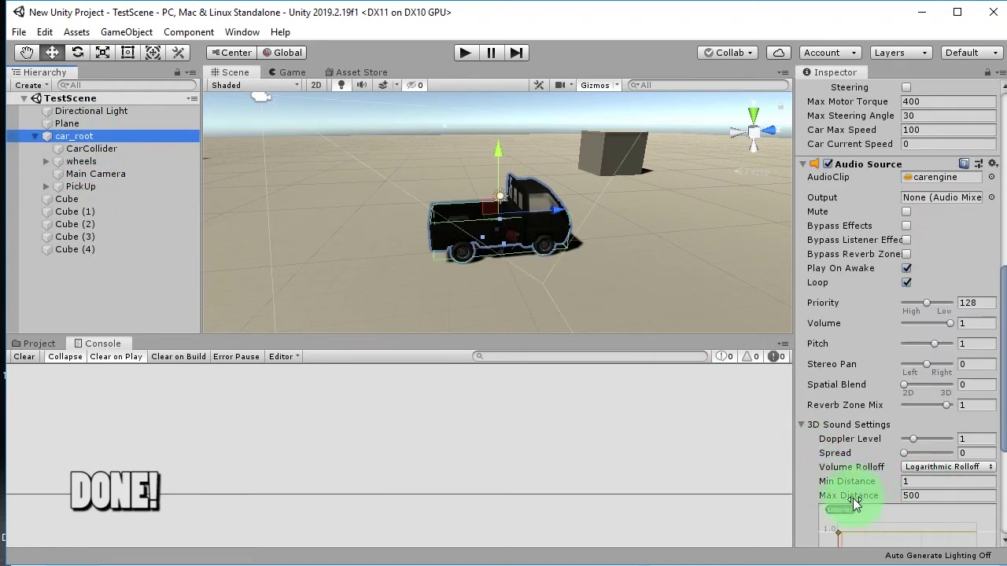
pyautogui.scroll(-5, 809, 481)
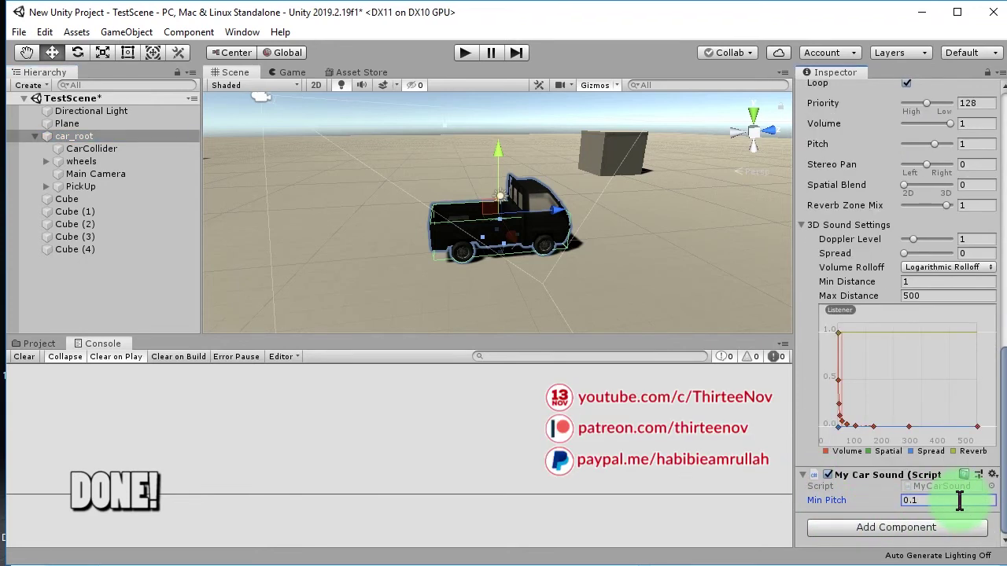
pyautogui.click(463, 57)
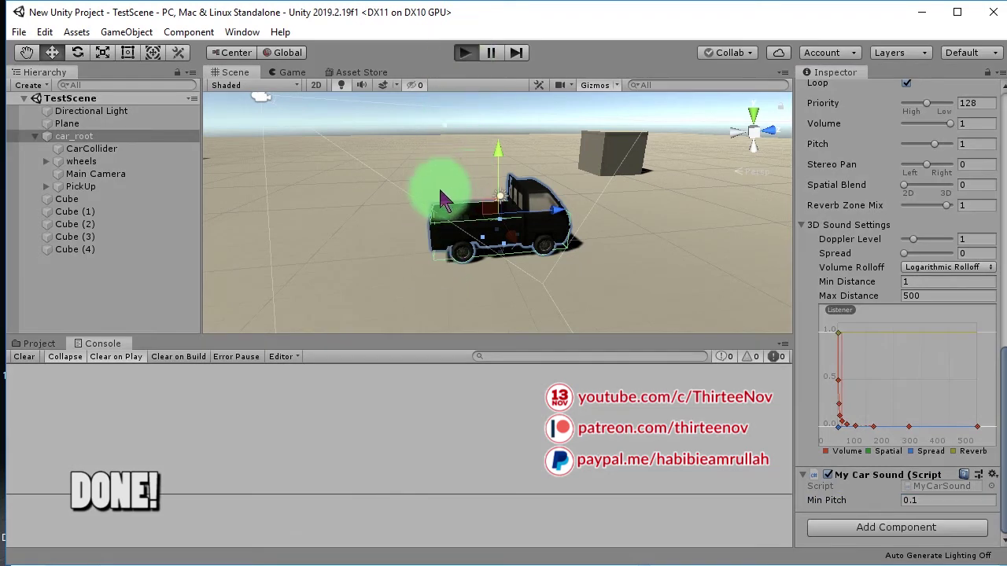
# Step: Drive the car forward so Audio Source Pitch rises from the 0.1 floor as speed increases
pyautogui.press('Up')
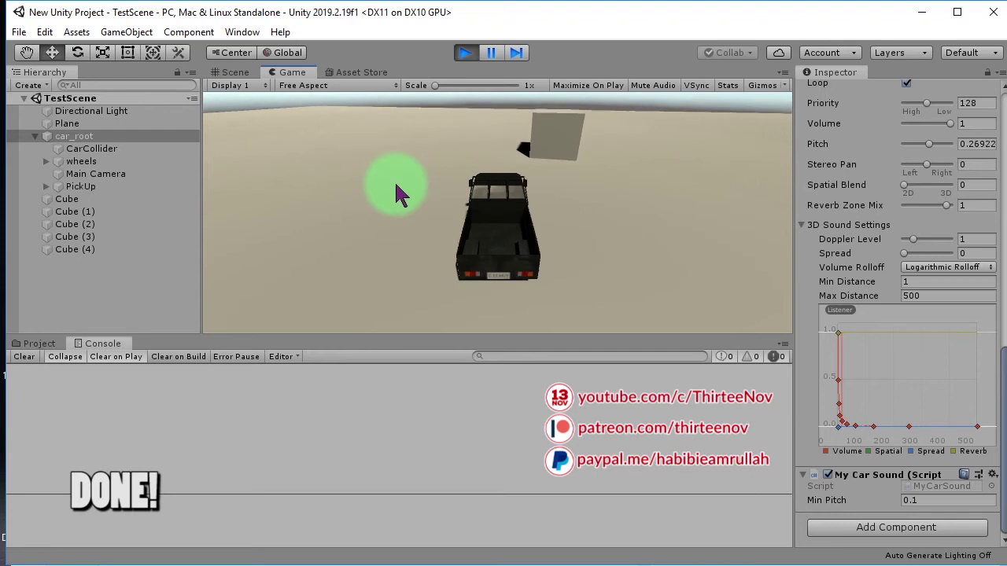
pyautogui.press('Up')
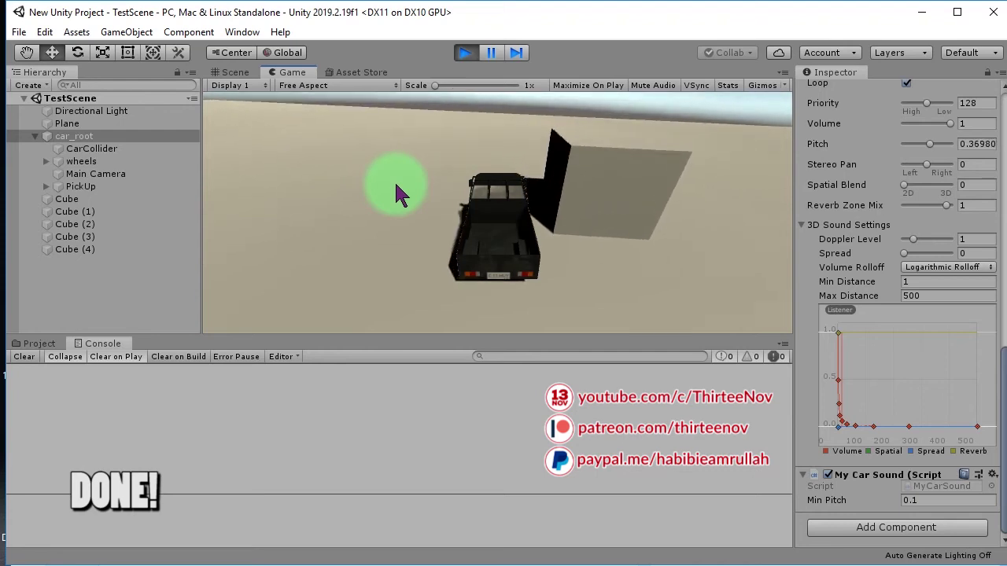